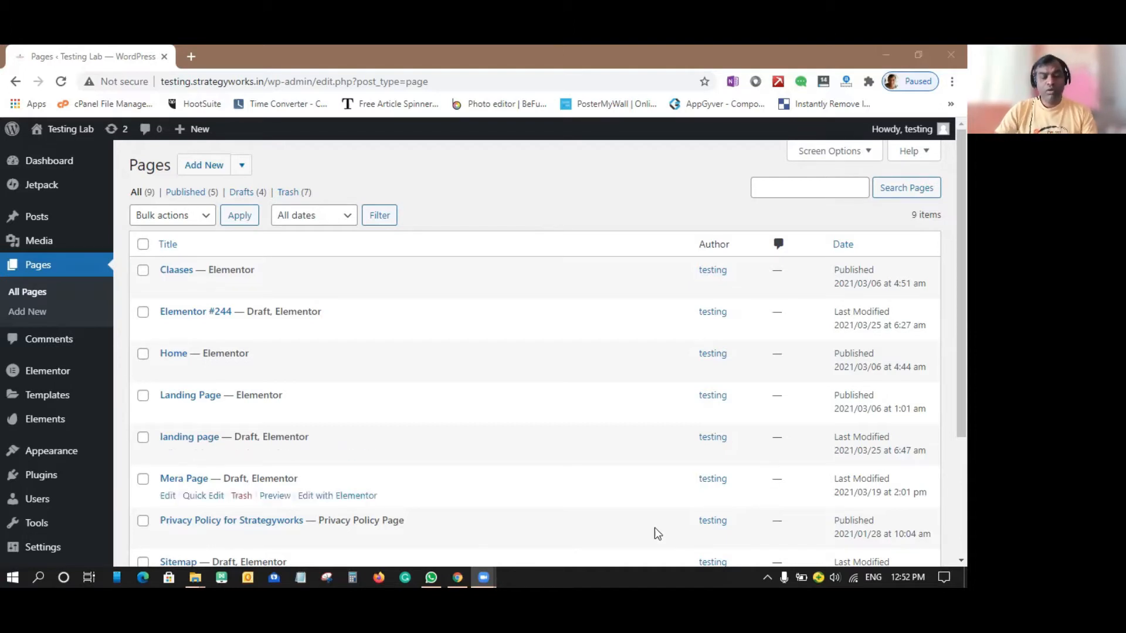
Open a blank Notepad note and write the heading "Product:" with "Physical" and "Digital Product" listed below it.
{"action": "left_click", "coordinate": [301, 577]}
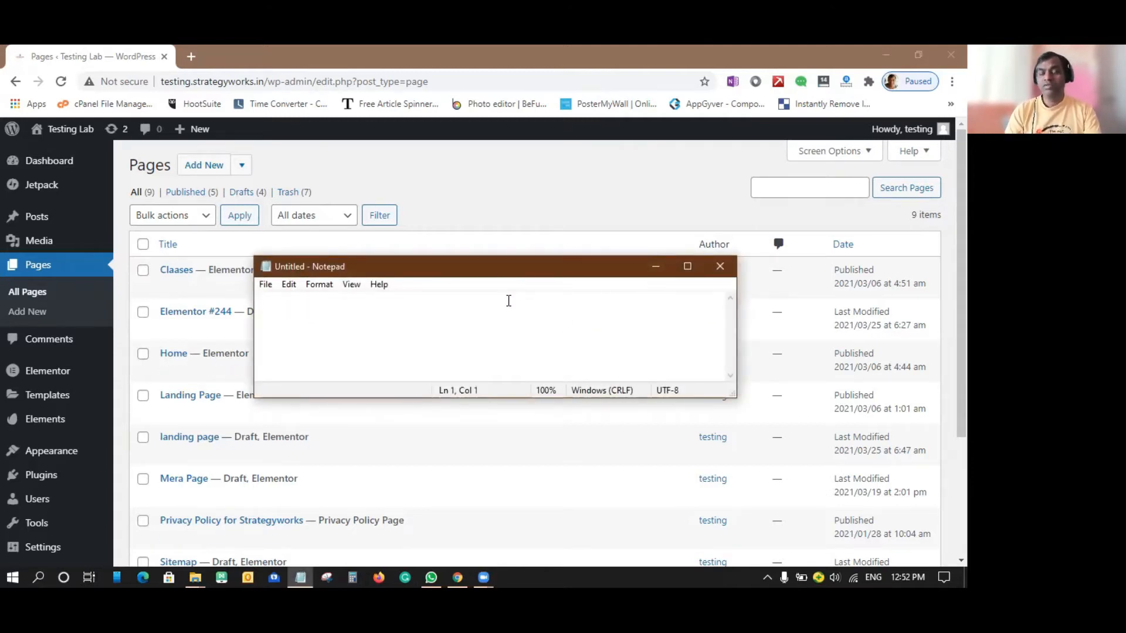
{"action": "type", "text": "Pr"}
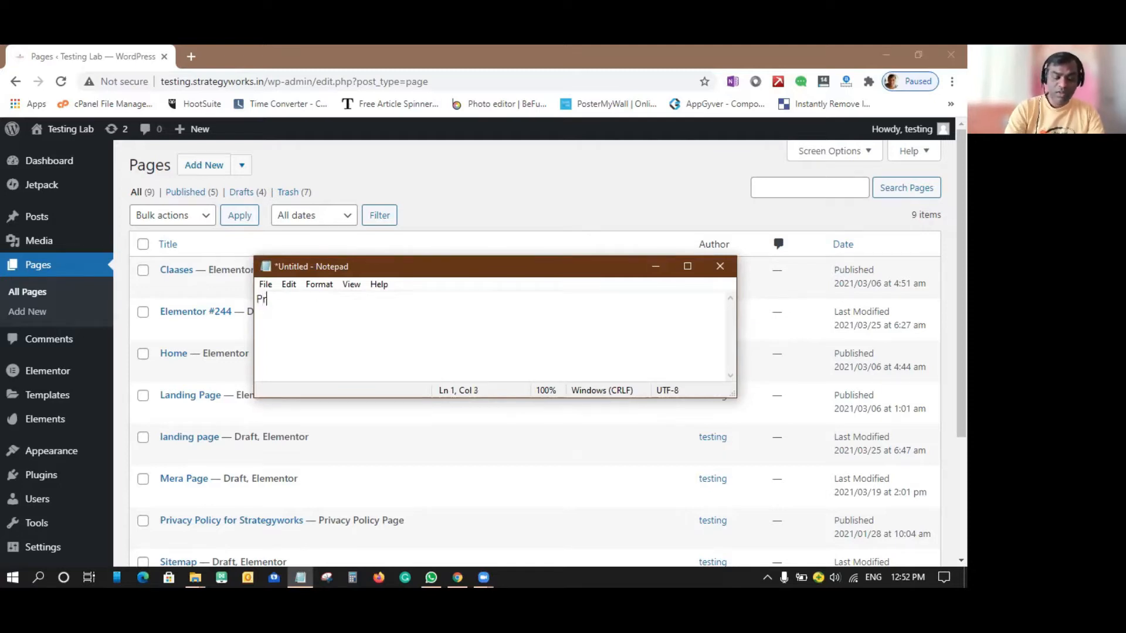
{"action": "type", "text": "oduct:"}
{"action": "key", "text": "Return"}
{"action": "key", "text": "Return"}
{"action": "type", "text": "Physical"}
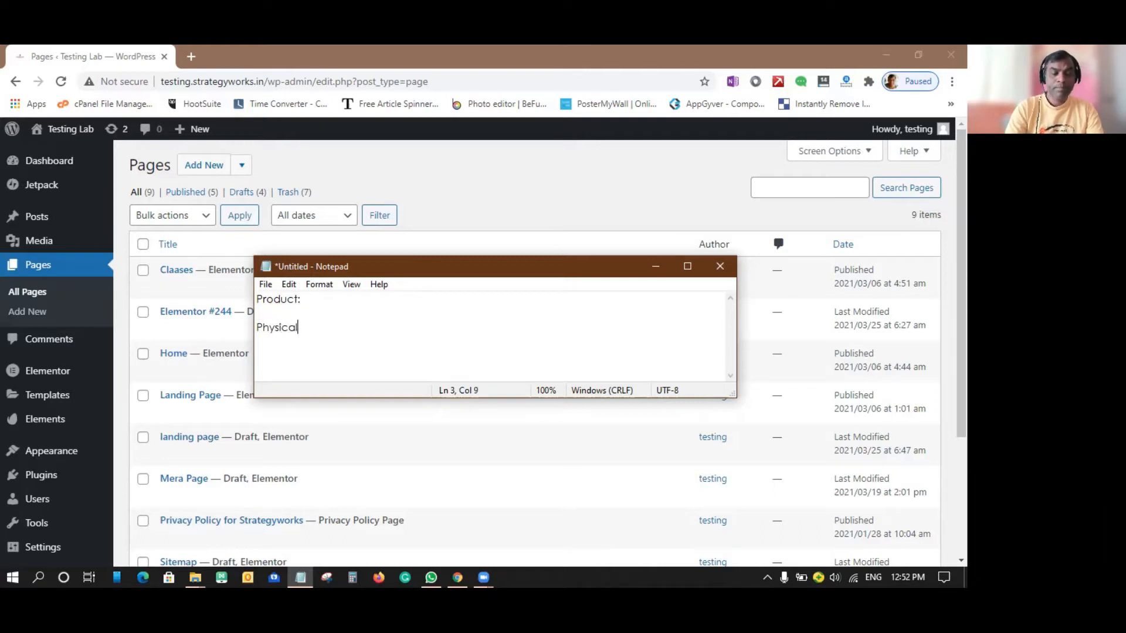
{"action": "key", "text": "Return"}
{"action": "type", "text": "D"}
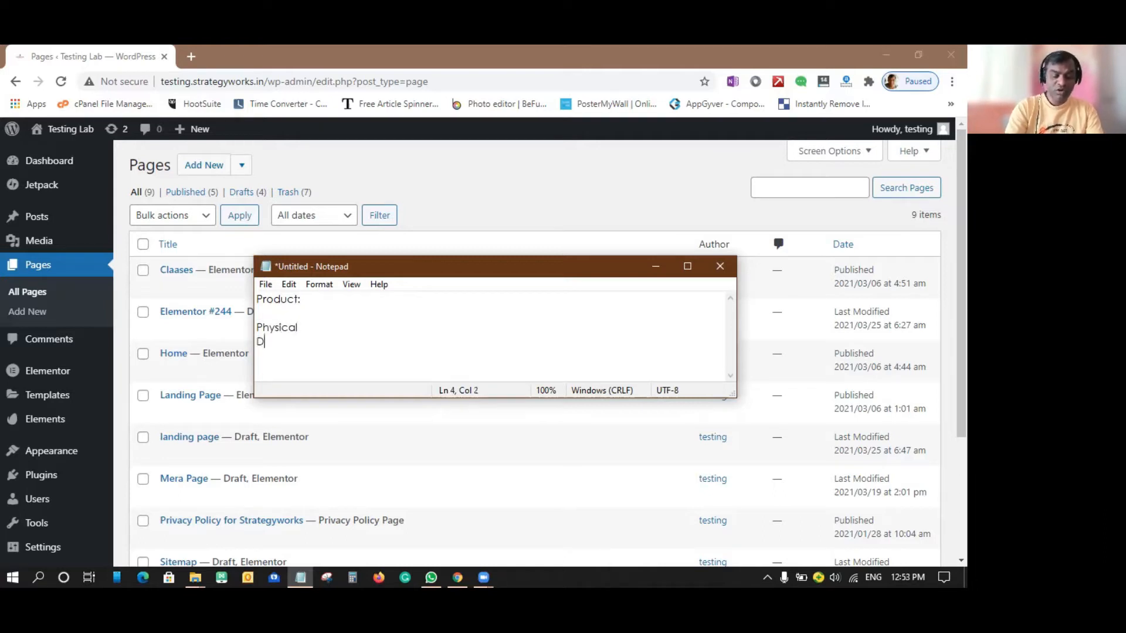
{"action": "type", "text": "igital Product"}
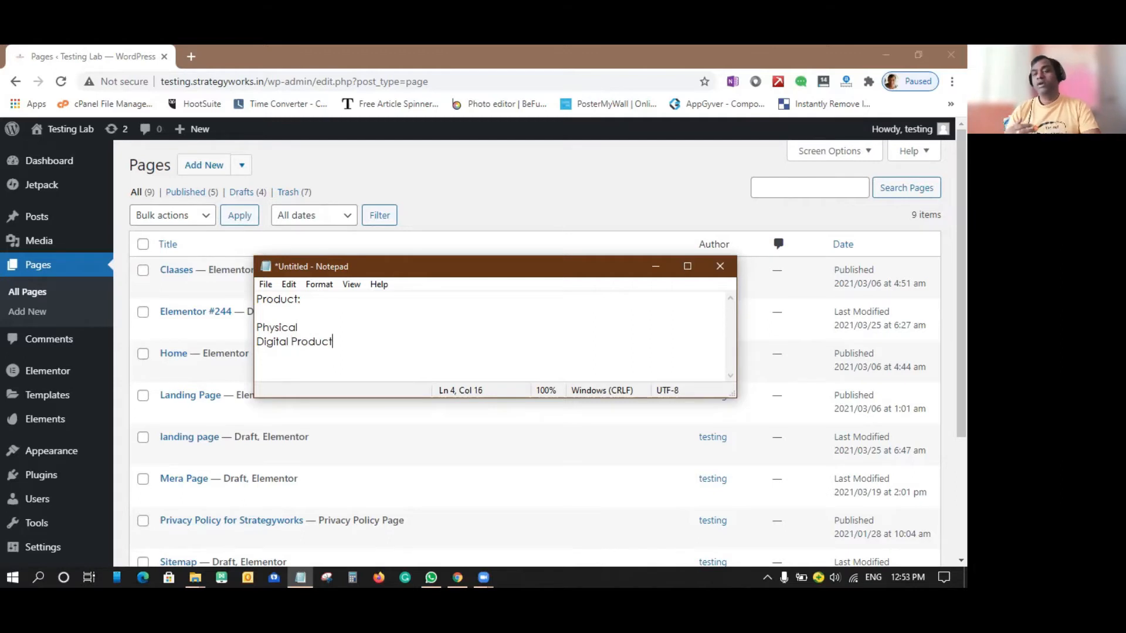
Add a "Services:" heading to the note, followed by the lines "Susbcription" and "One time purcchase".
{"action": "key", "text": "Return"}
{"action": "key", "text": "Return"}
{"action": "type", "text": "Services:"}
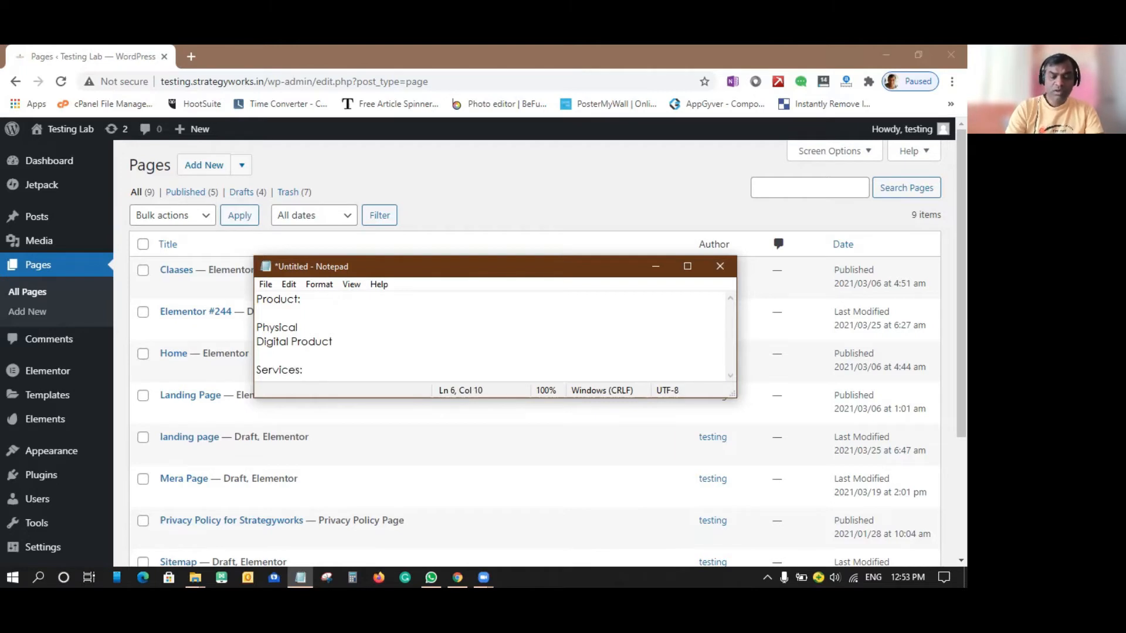
{"action": "key", "text": "Return"}
{"action": "type", "text": "S"}
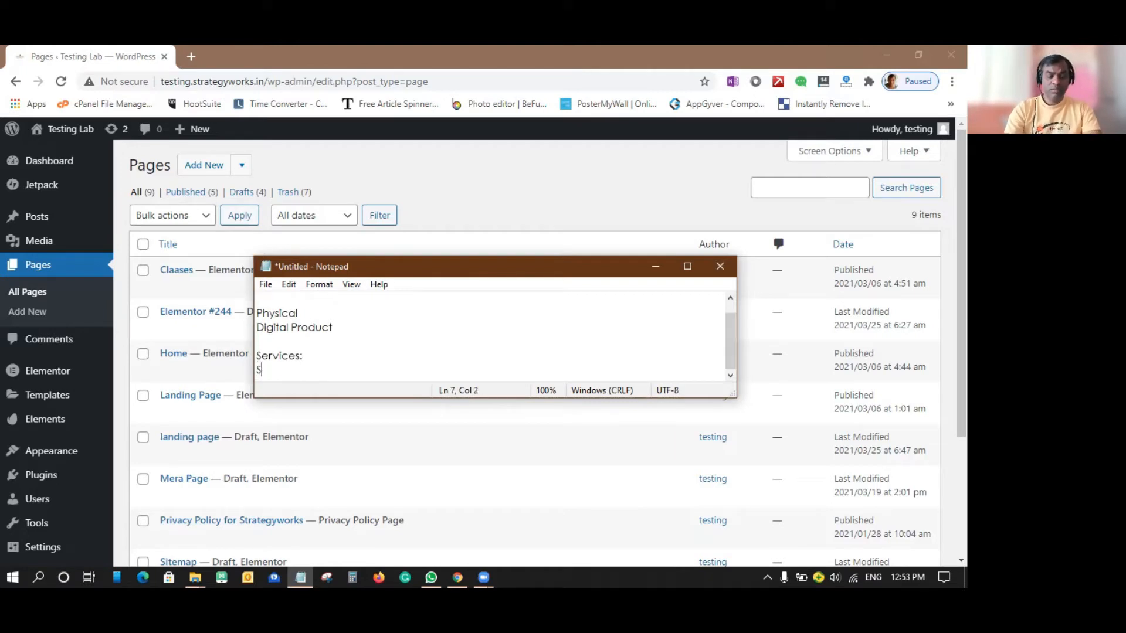
{"action": "type", "text": "usbcription"}
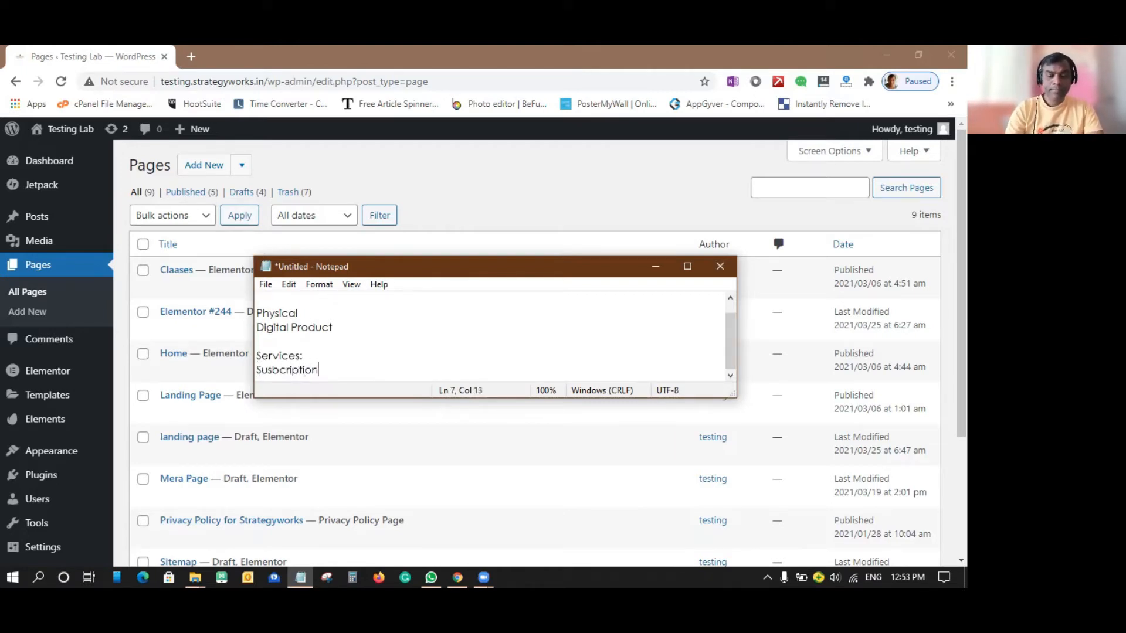
{"action": "key", "text": "Return"}
{"action": "type", "text": "O"}
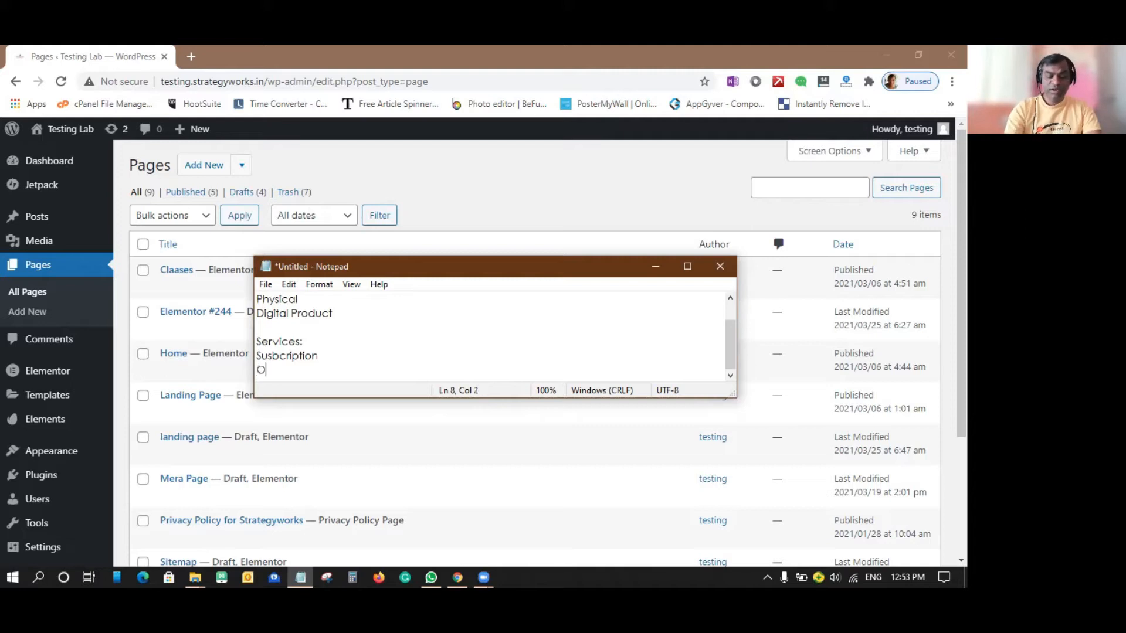
{"action": "type", "text": "ne tie purcchase"}
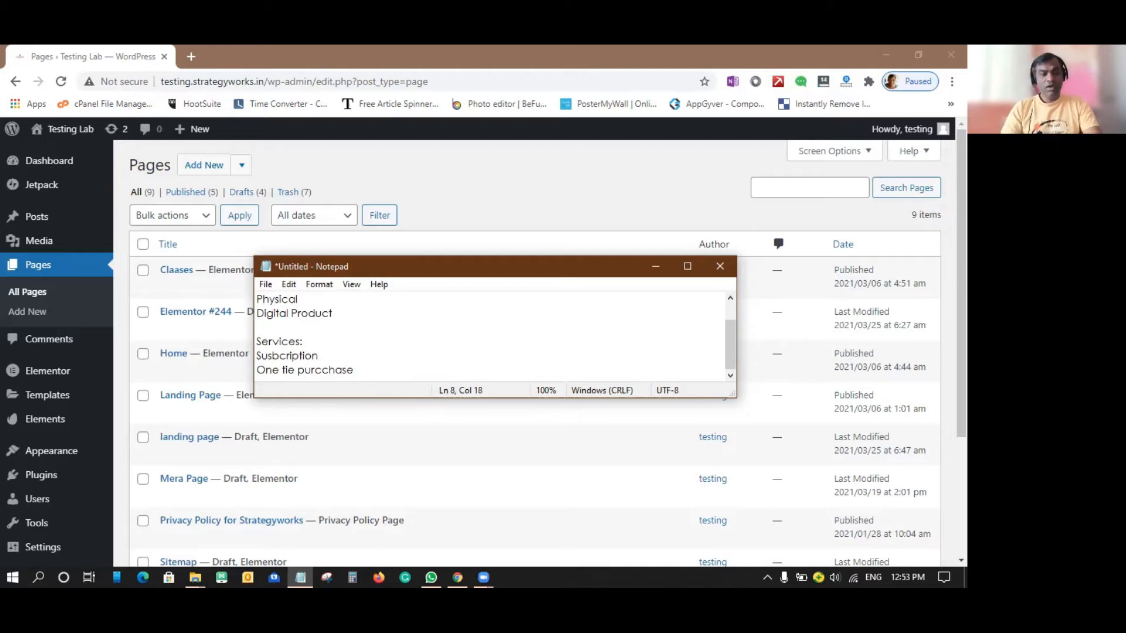
{"action": "left_click", "coordinate": [289, 369]}
{"action": "type", "text": "m"}
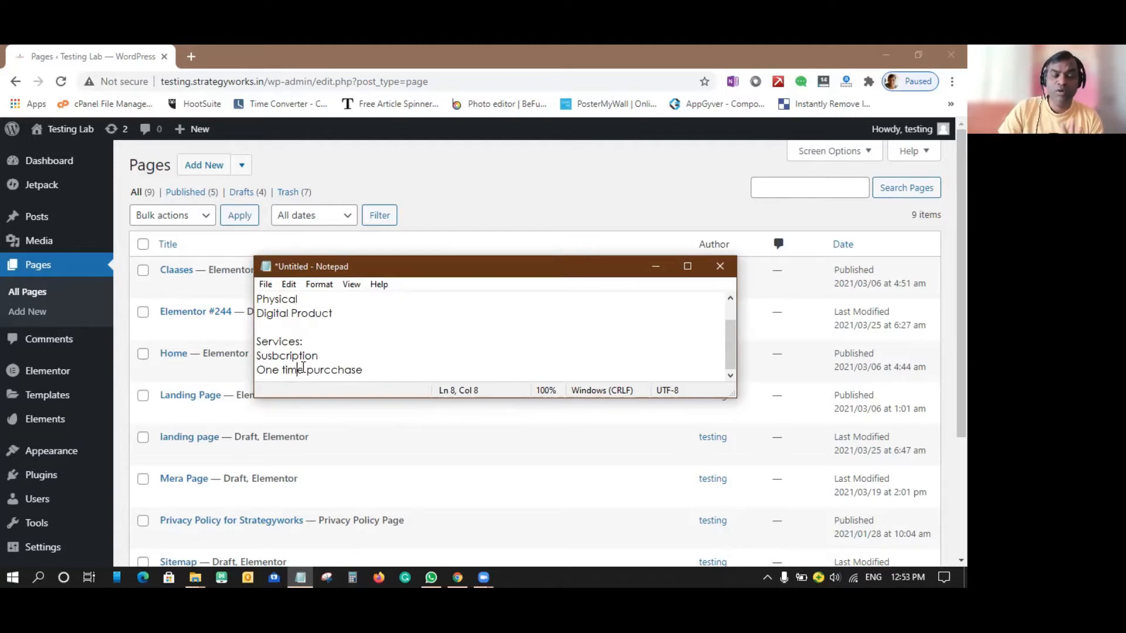
Add a "Payment Gateway:" heading below the services list, separated by a blank line.
{"action": "left_click", "coordinate": [396, 375]}
{"action": "key", "text": "Return"}
{"action": "key", "text": "Return"}
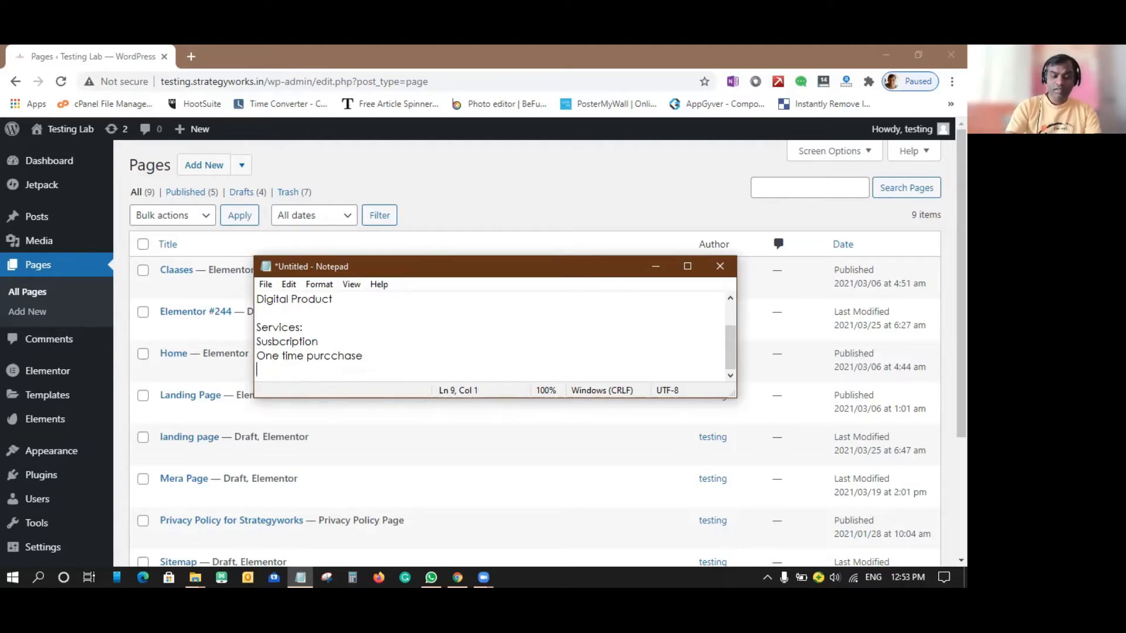
{"action": "type", "text": "Pa"}
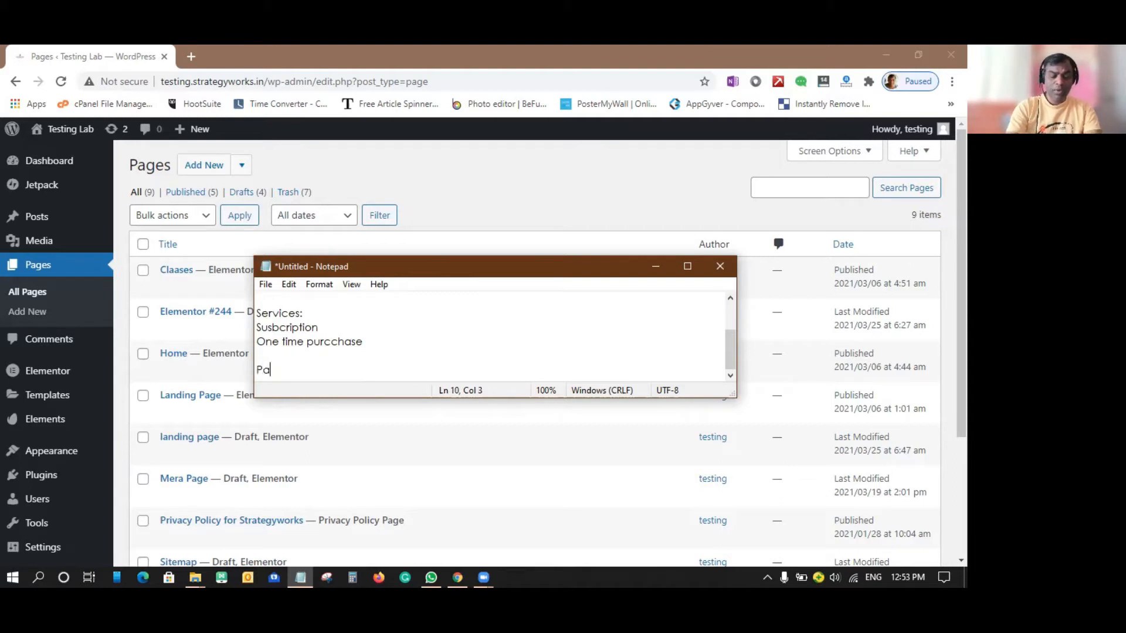
{"action": "type", "text": "yment Gatewa"}
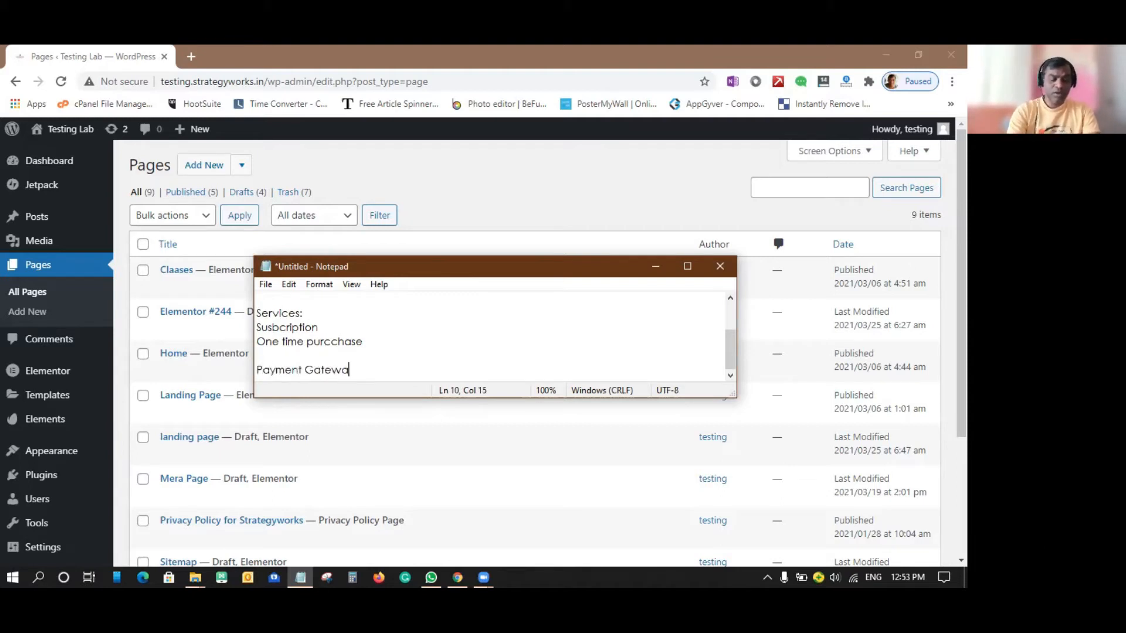
{"action": "type", "text": "y:"}
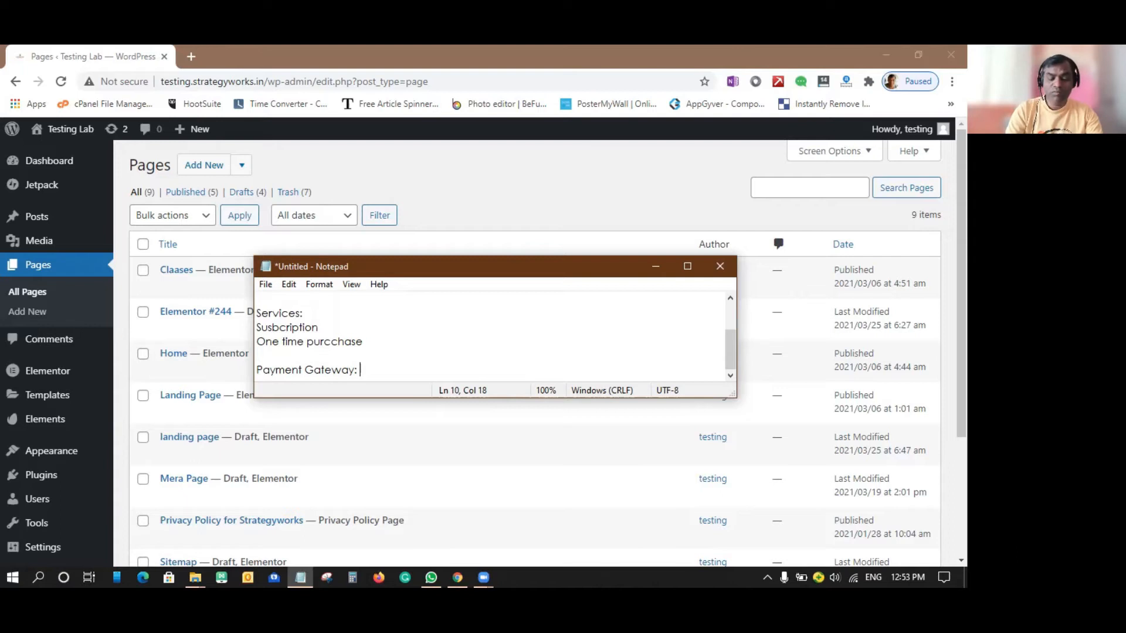
List "credit card/ debit card" and "online banking" under the payment gateway heading.
{"action": "key", "text": "Return"}
{"action": "key", "text": "Return"}
{"action": "type", "text": "credit card/ debit card"}
{"action": "key", "text": "Return"}
{"action": "type", "text": "online banking"}
{"action": "key", "text": "Return"}
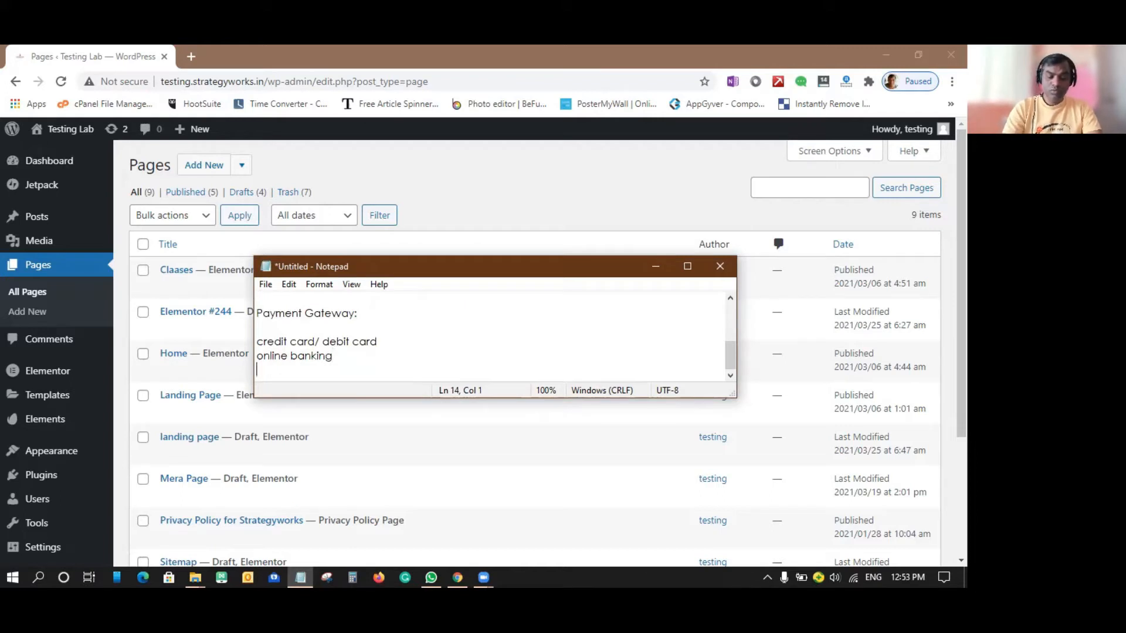
Add "wallet payment" and "UPI payment methods" to the payment gateway list.
{"action": "type", "text": "wallet payment"}
{"action": "key", "text": "Return"}
{"action": "type", "text": "UPI p"}
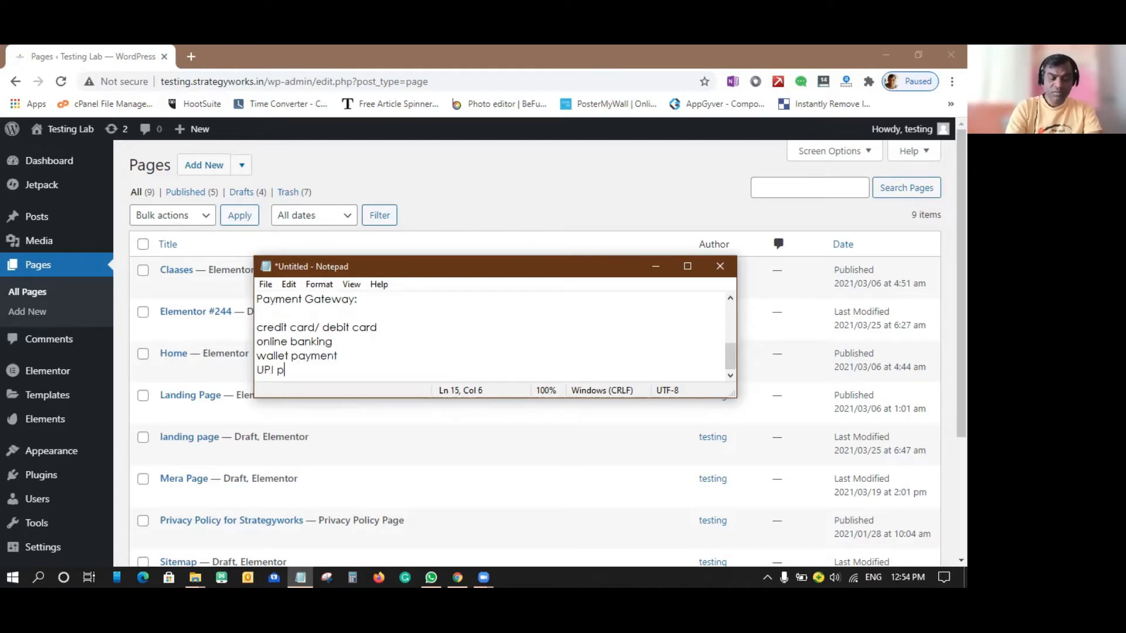
{"action": "type", "text": "ayment methods"}
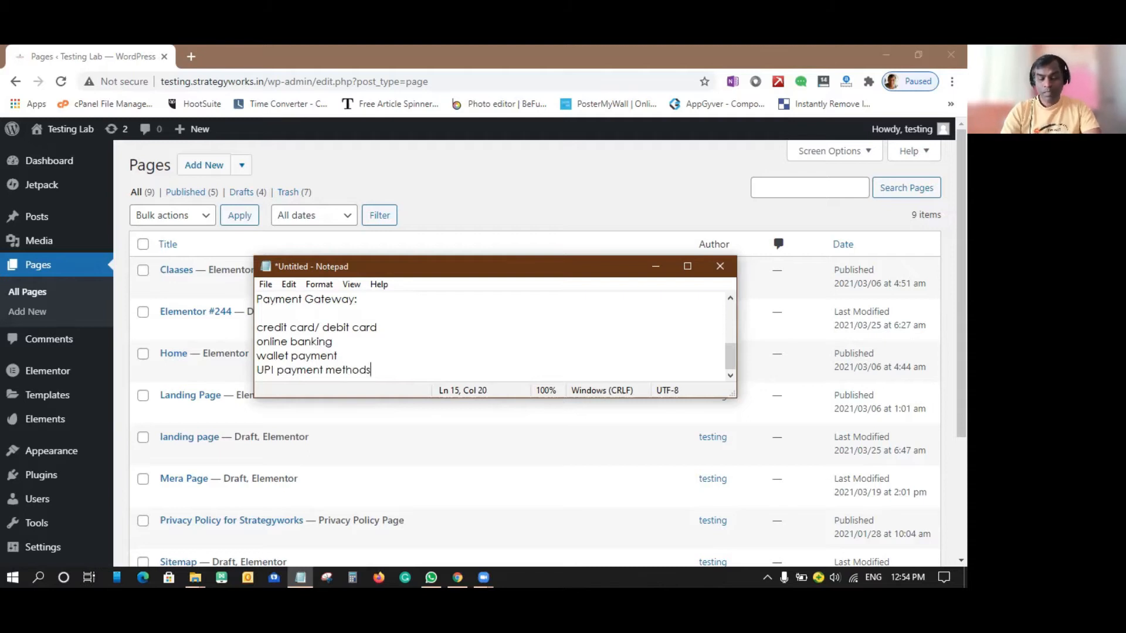
{"action": "key", "text": "Return"}
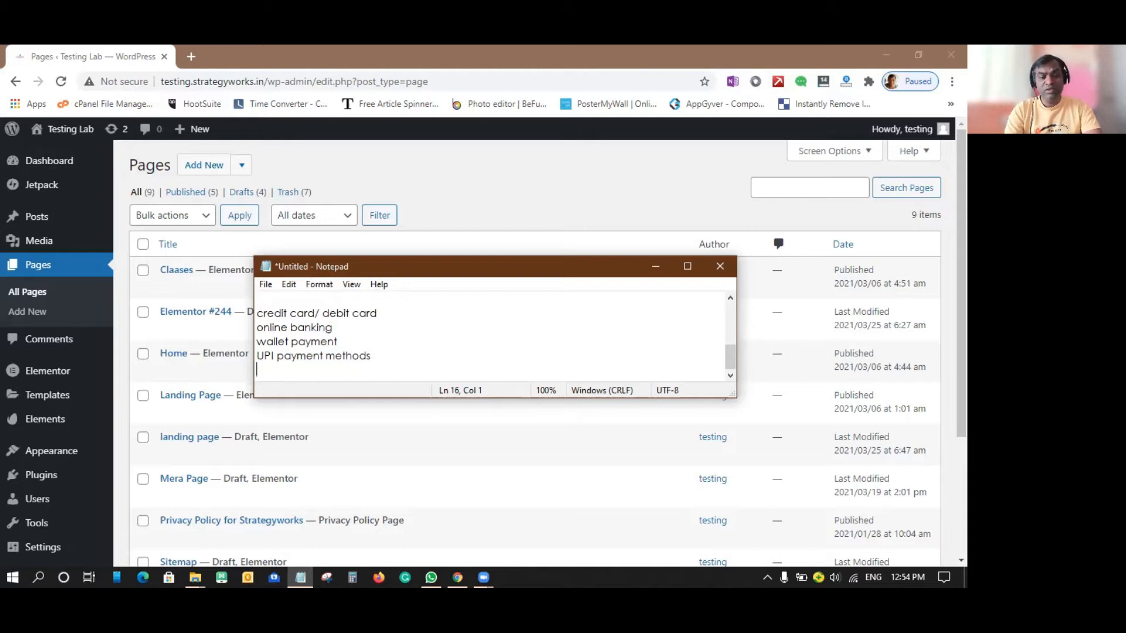
Add the line "Emi( bank)\" to the end of the payment gateway list.
{"action": "type", "text": "Emai"}
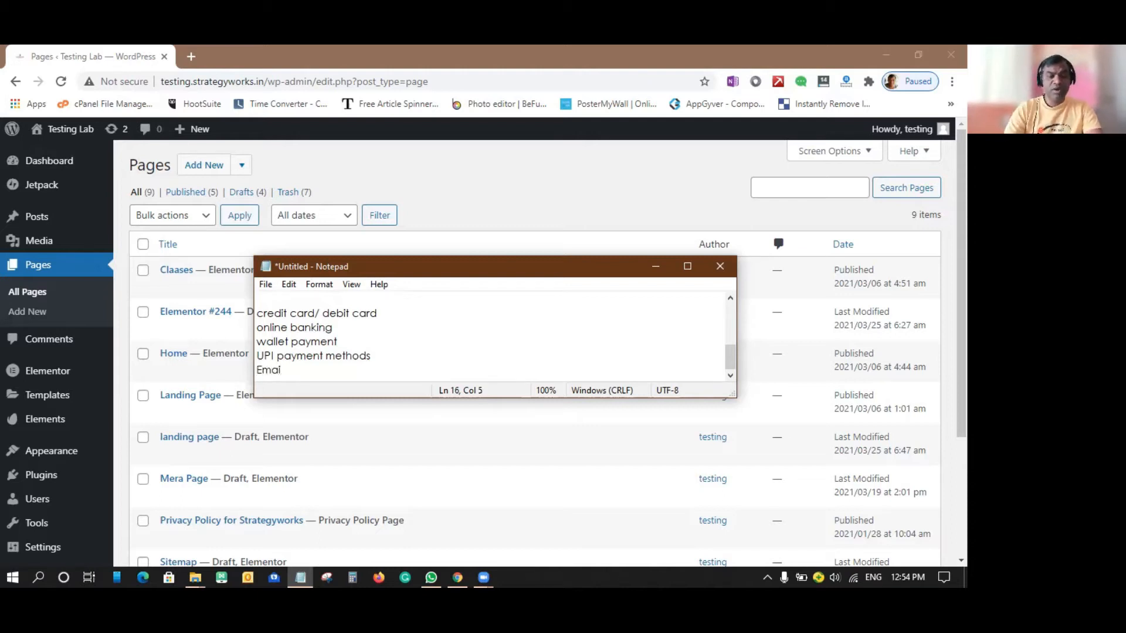
{"action": "key", "text": "BackSpace"}
{"action": "key", "text": "BackSpace"}
{"action": "type", "text": "i( bank"}
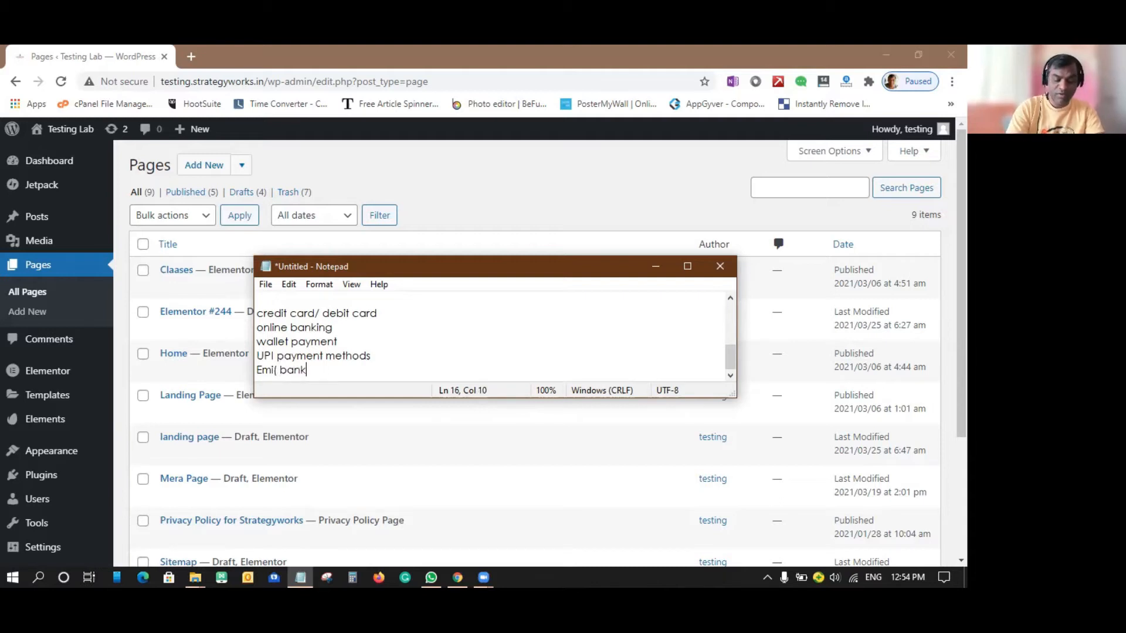
{"action": "type", "text": "_)"}
{"action": "key", "text": "BackSpace"}
{"action": "key", "text": "BackSpace"}
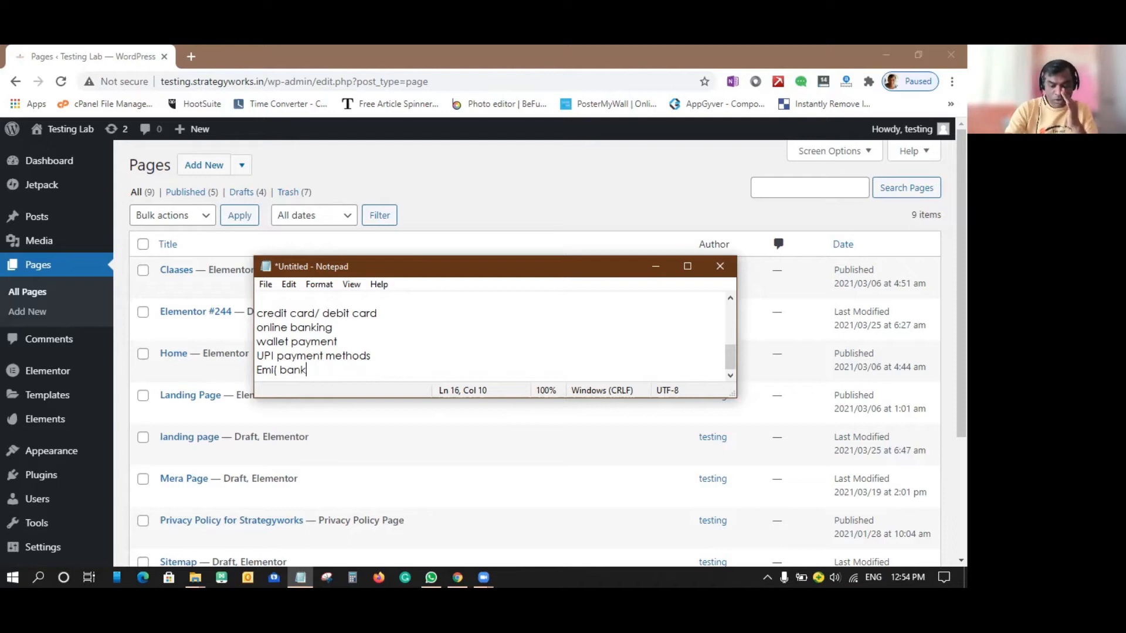
{"action": "type", "text": ")"}
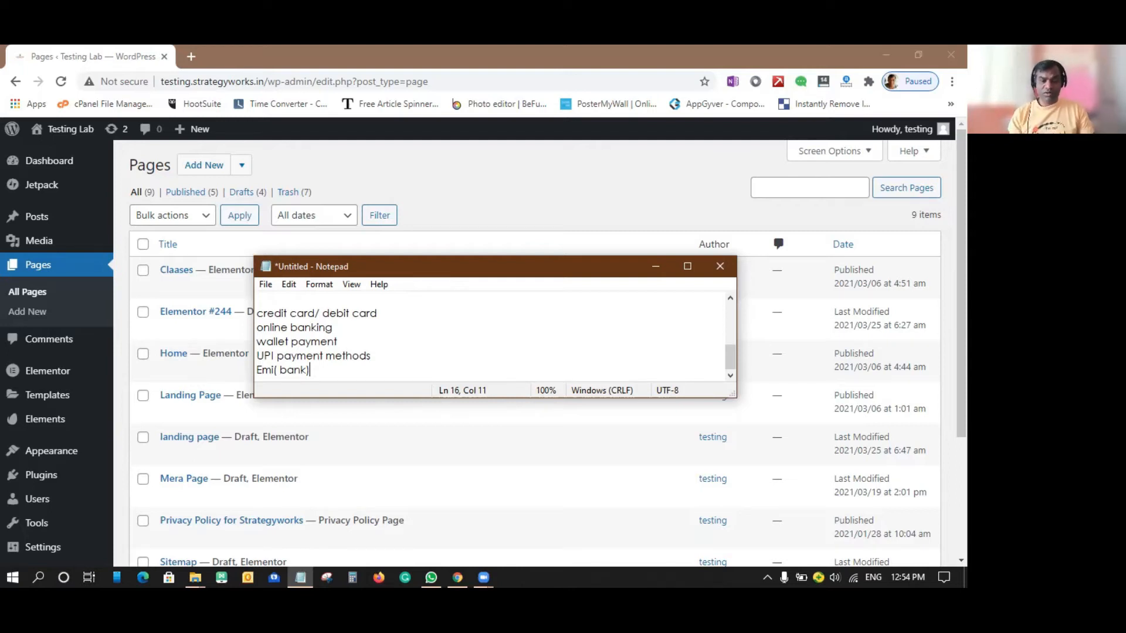
{"action": "type", "text": "\\"}
{"action": "key", "text": "Return"}
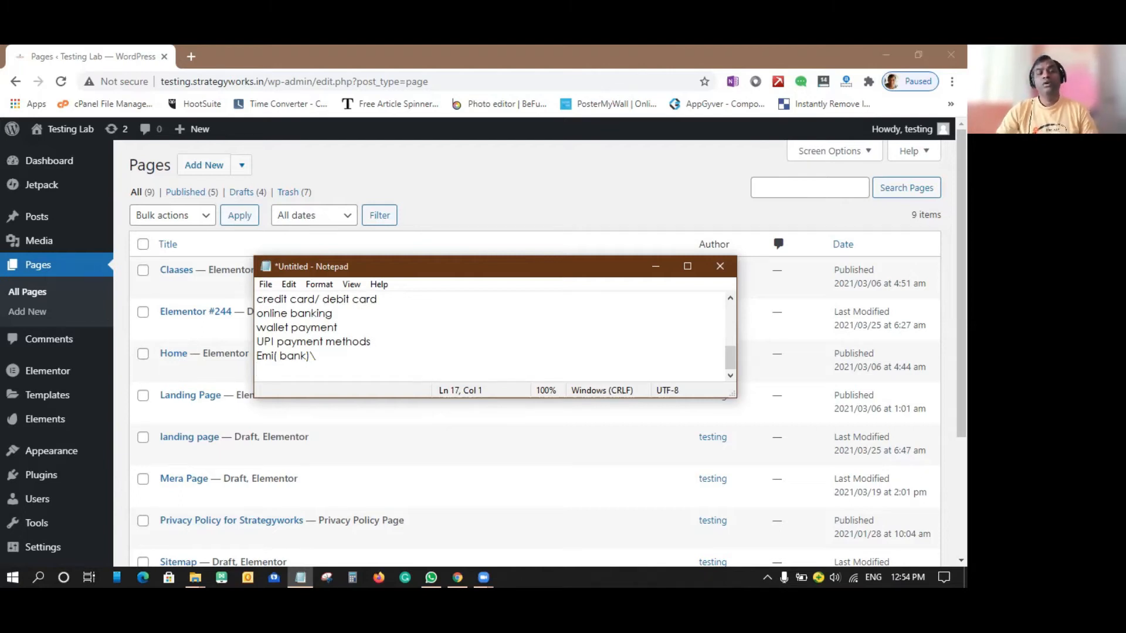
Return to the WordPress admin in Chrome and search the plugins available to add for "woocommerce".
{"action": "left_click", "coordinate": [657, 270]}
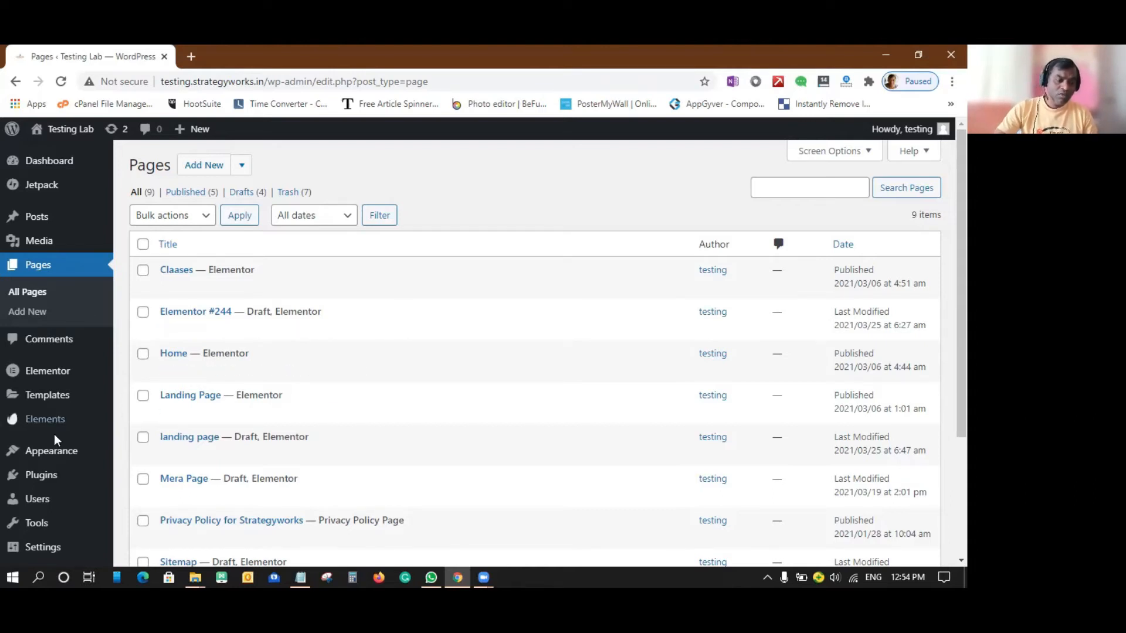
{"action": "mouse_move", "coordinate": [32, 477]}
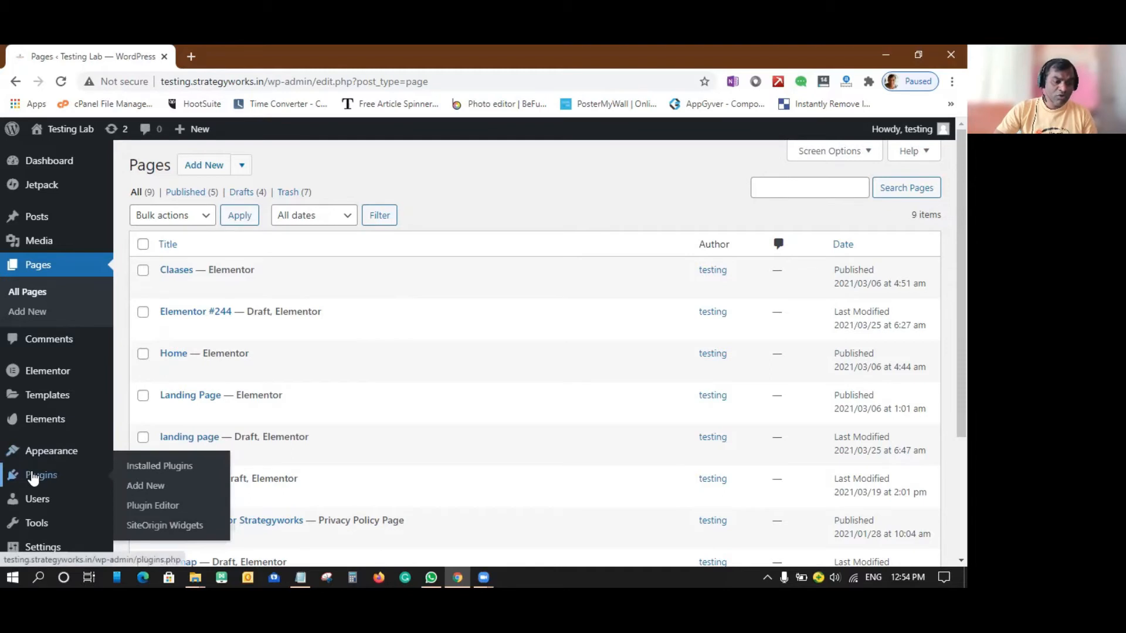
{"action": "left_click", "coordinate": [145, 490]}
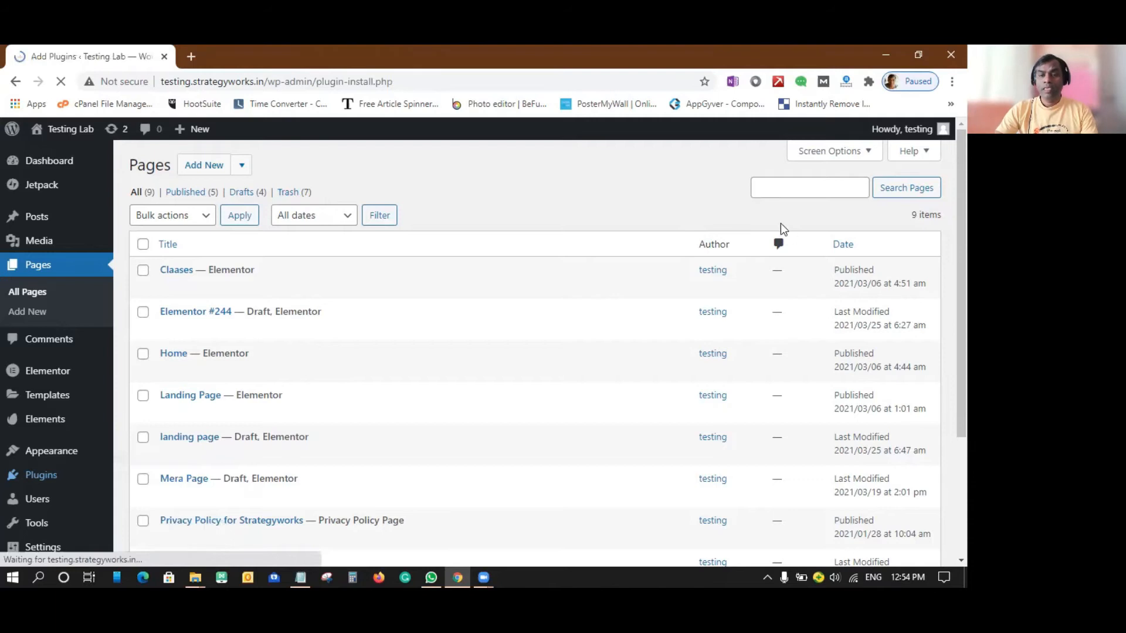
{"action": "left_click", "coordinate": [771, 205]}
{"action": "type", "text": "woo"}
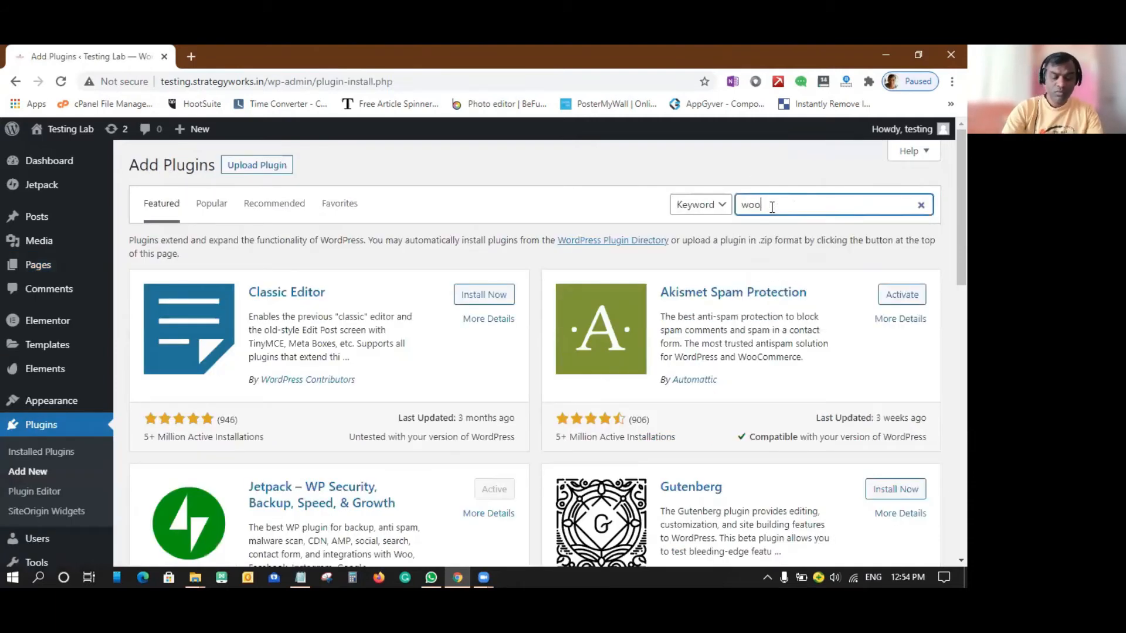
{"action": "type", "text": "commerce"}
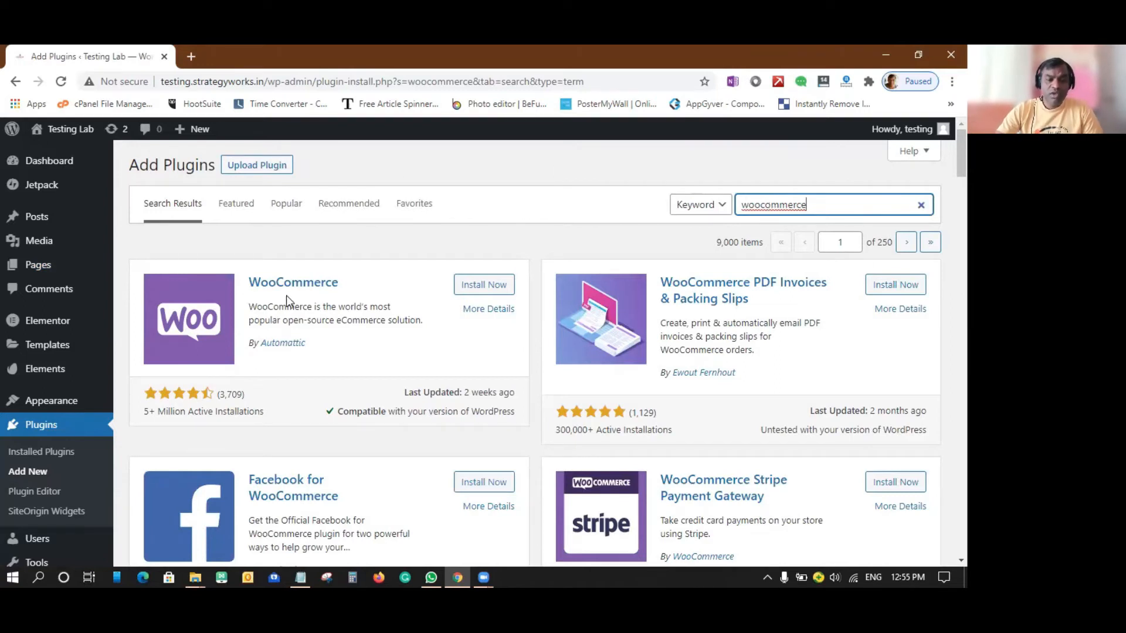
Install and activate the WooCommerce plugin by Automattic.
{"action": "left_click", "coordinate": [303, 351]}
{"action": "left_click_drag", "start_coordinate": [304, 346], "coordinate": [258, 345]}
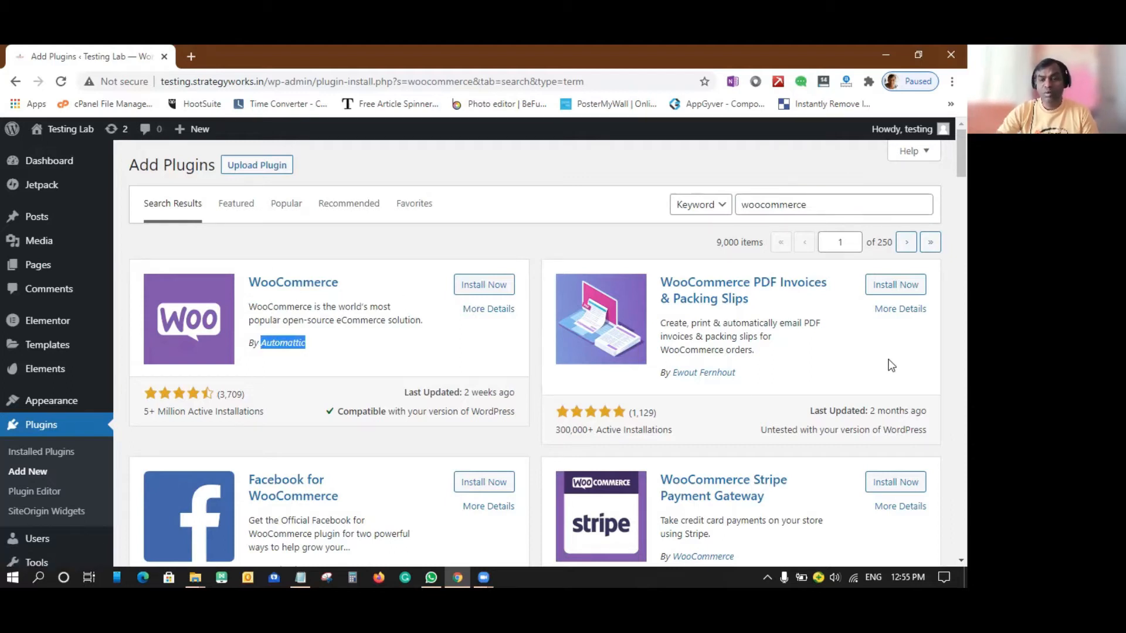
{"action": "scroll", "coordinate": [742, 315], "scroll_direction": "down", "scroll_amount": 3}
{"action": "scroll", "coordinate": [780, 325], "scroll_direction": "up", "scroll_amount": 3}
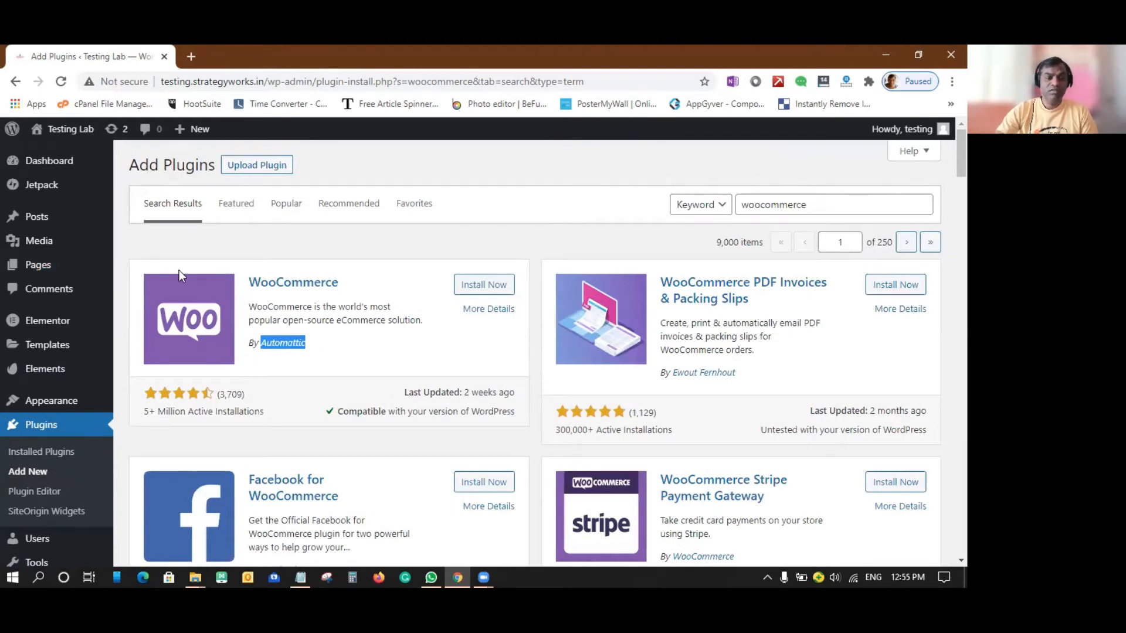
{"action": "left_click", "coordinate": [488, 287]}
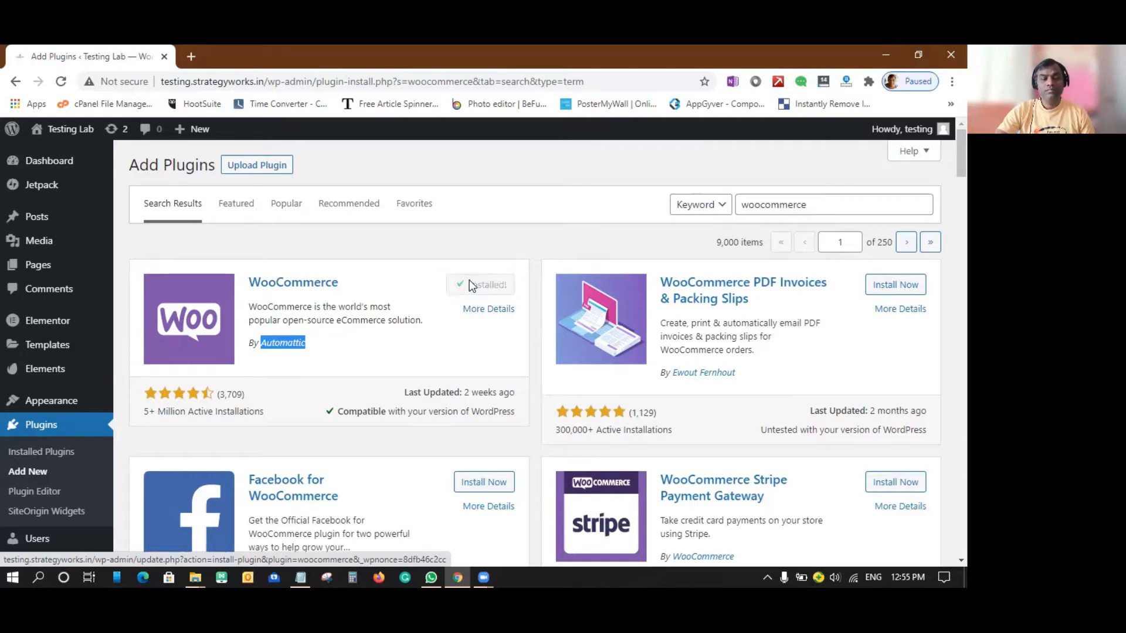
{"action": "left_click", "coordinate": [490, 286]}
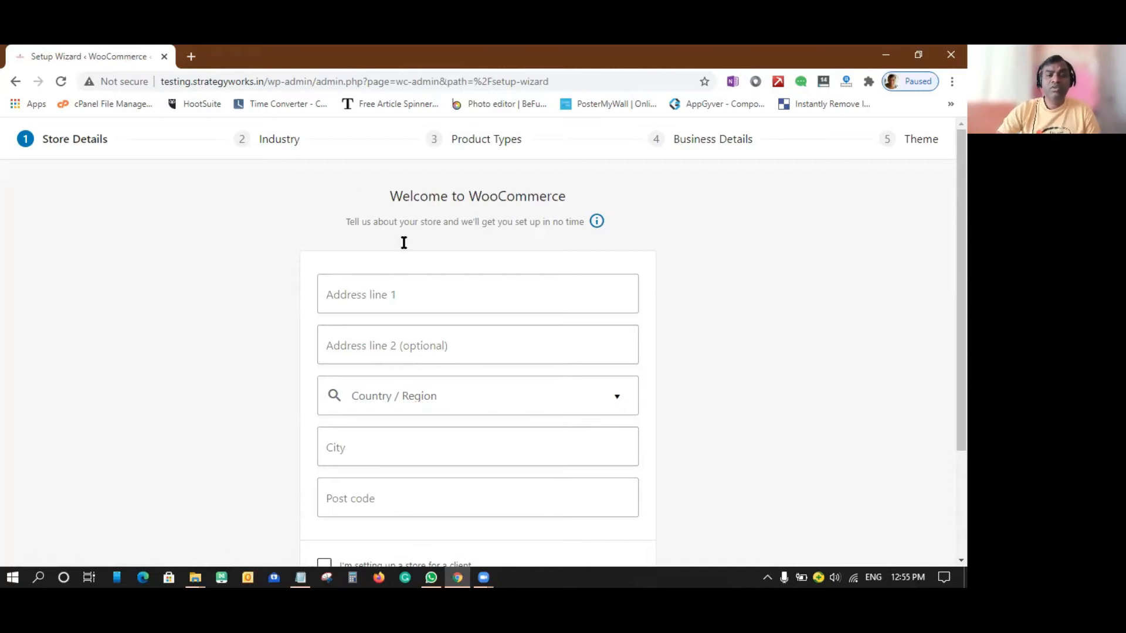
Fill in the store's street address across both address lines.
{"action": "left_click", "coordinate": [431, 295]}
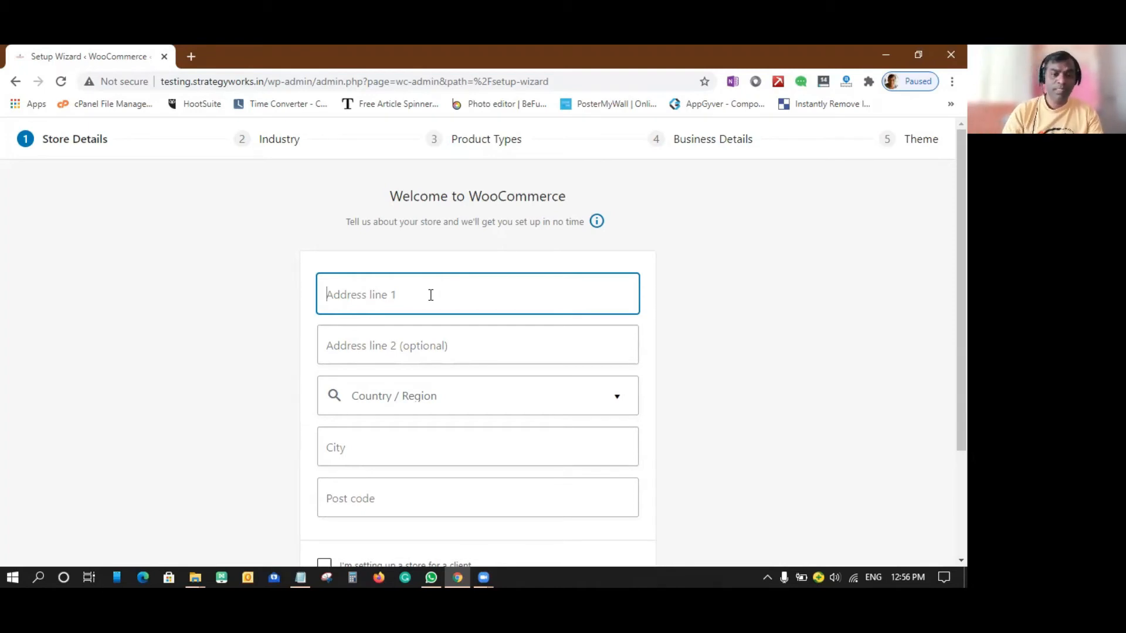
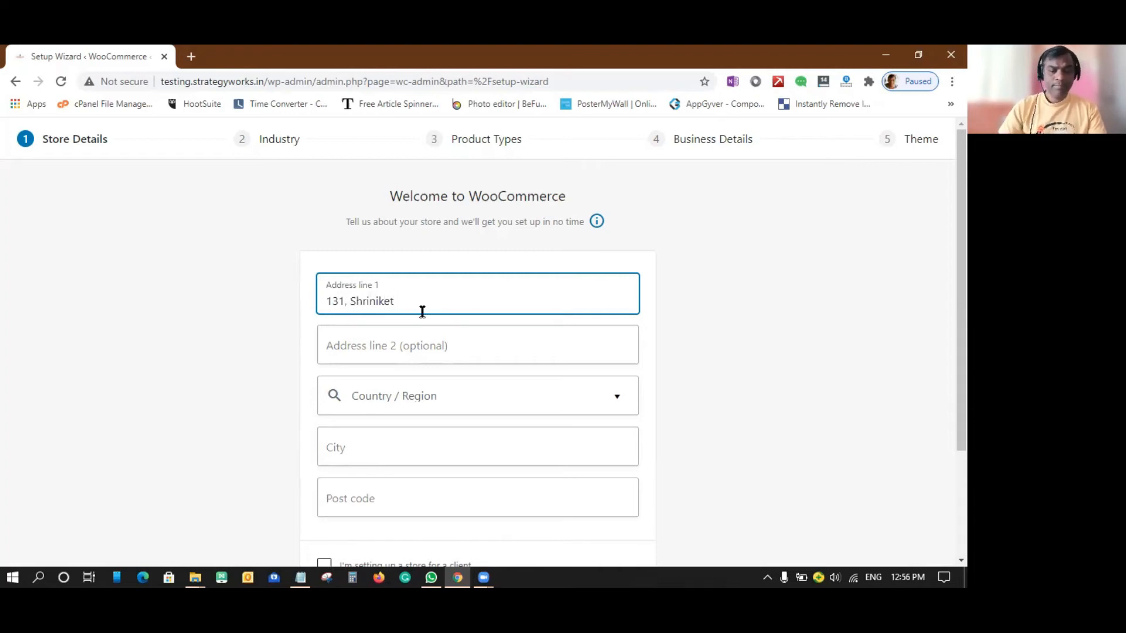
{"action": "left_click", "coordinate": [379, 346]}
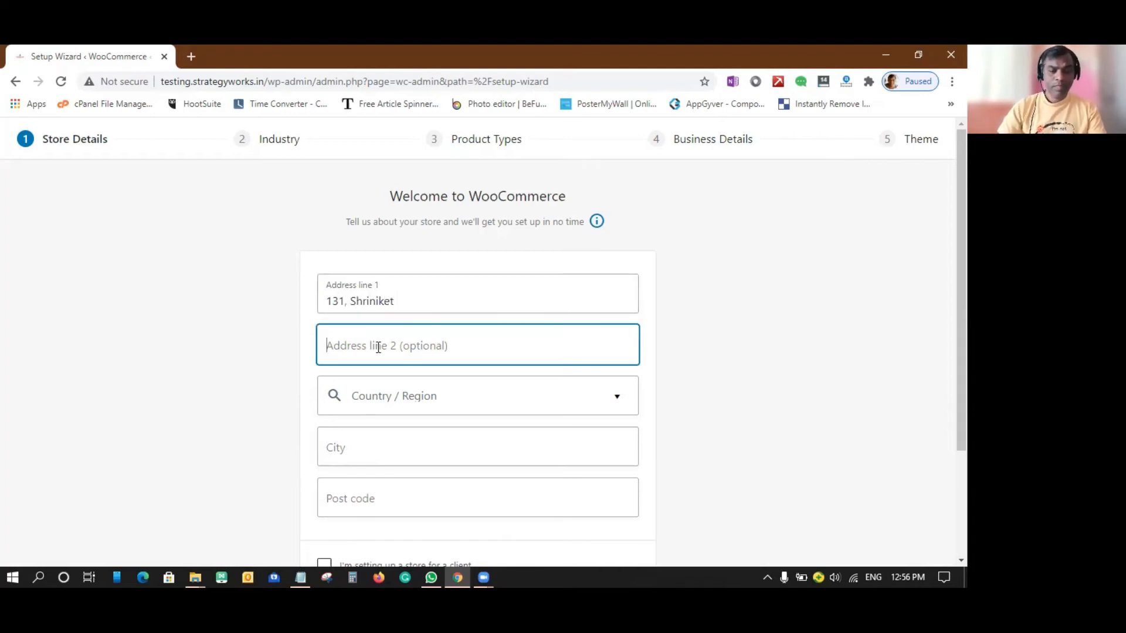
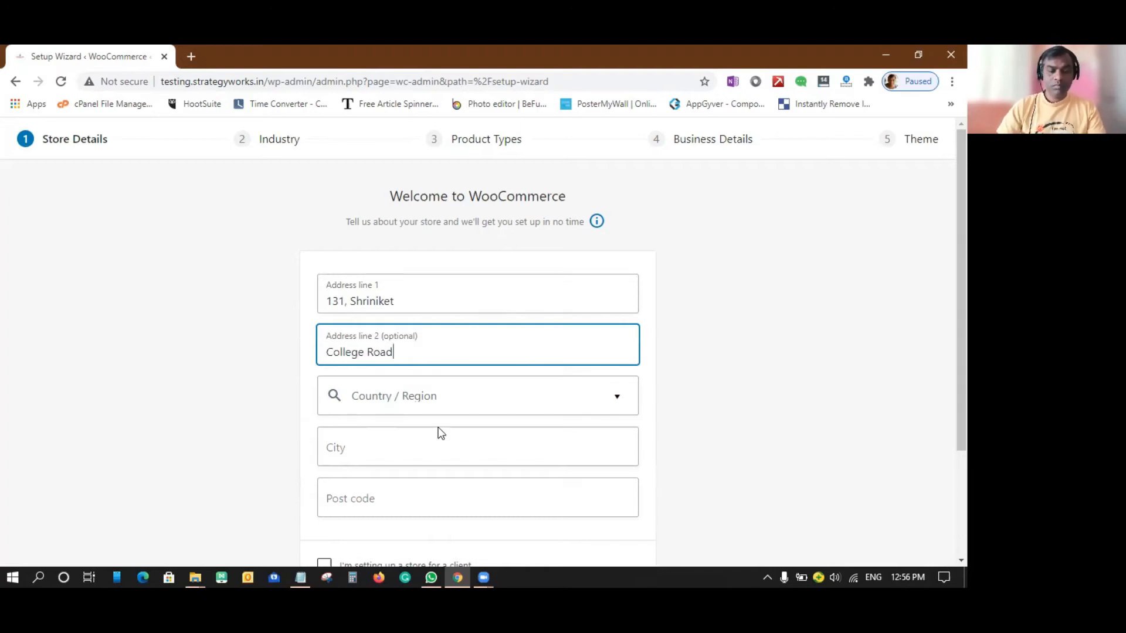
Set the store's country and region to India — Karnataka.
{"action": "scroll", "coordinate": [441, 434], "scroll_direction": "down", "scroll_amount": 3}
{"action": "left_click", "coordinate": [436, 267]}
{"action": "type", "text": "india"}
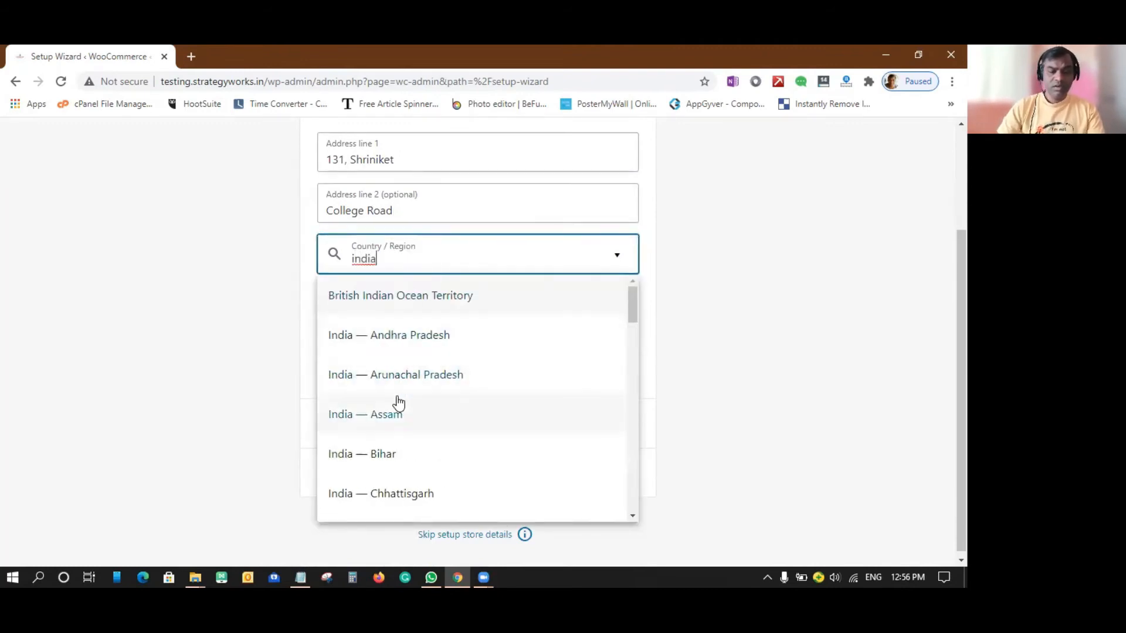
{"action": "scroll", "coordinate": [398, 404], "scroll_direction": "down", "scroll_amount": 8}
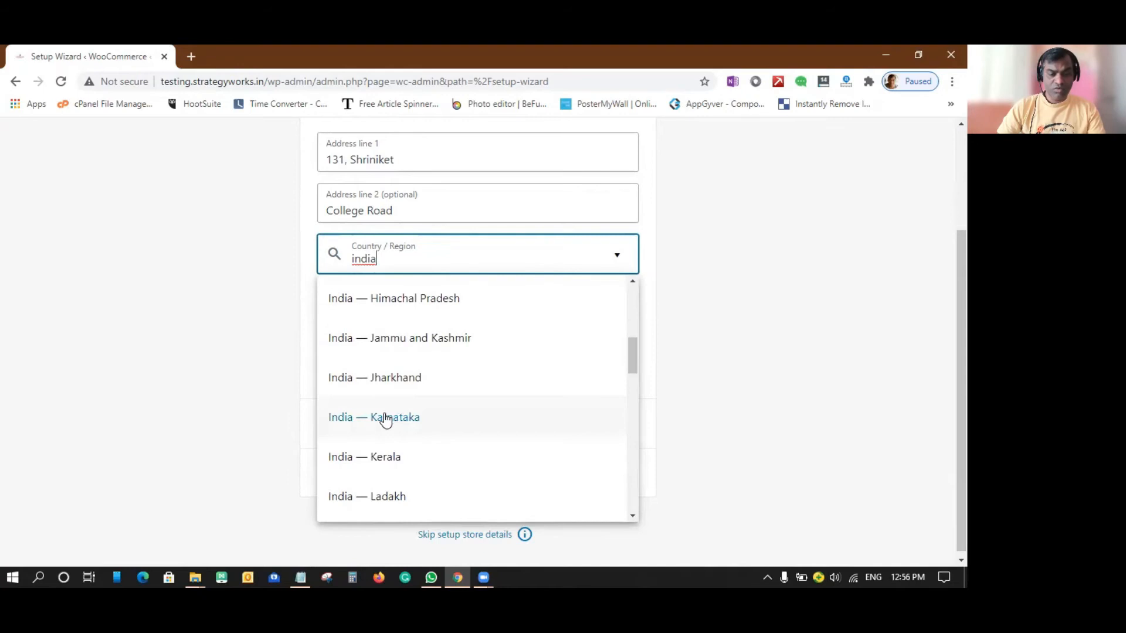
{"action": "left_click", "coordinate": [386, 419]}
Fill in the store's city and post code.
{"action": "left_click", "coordinate": [369, 303]}
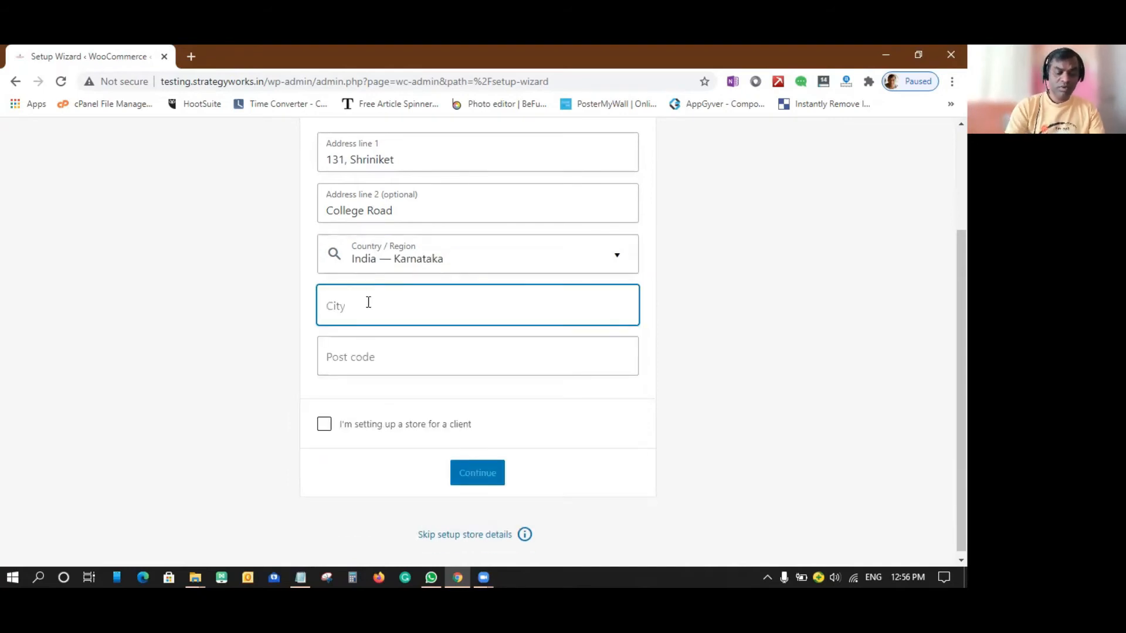
{"action": "type", "text": "Ban"}
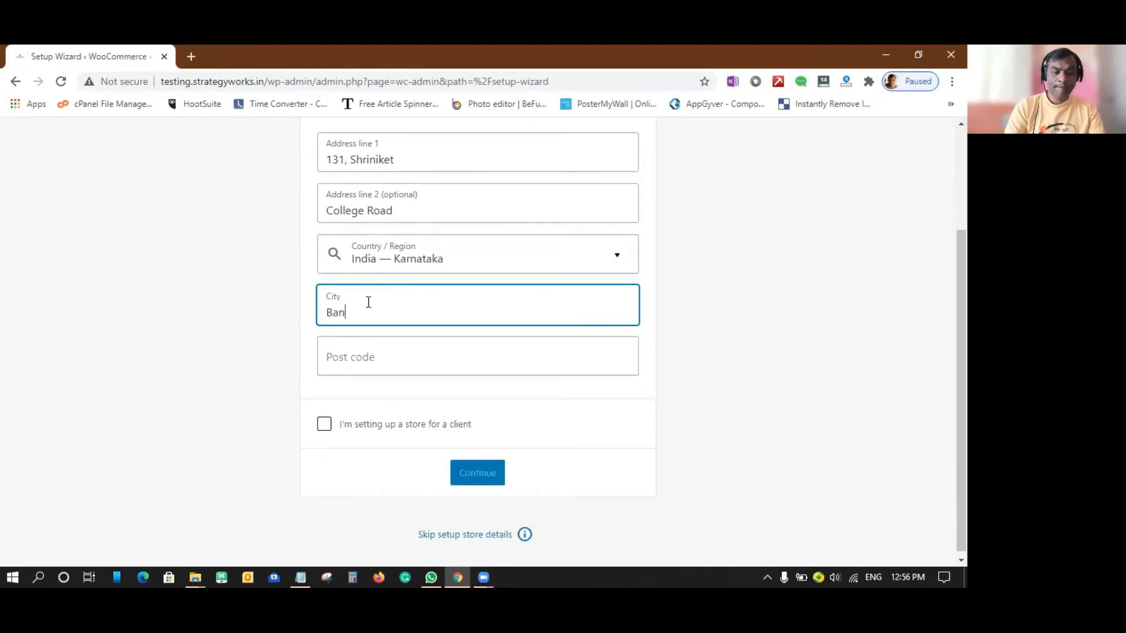
{"action": "type", "text": "galore"}
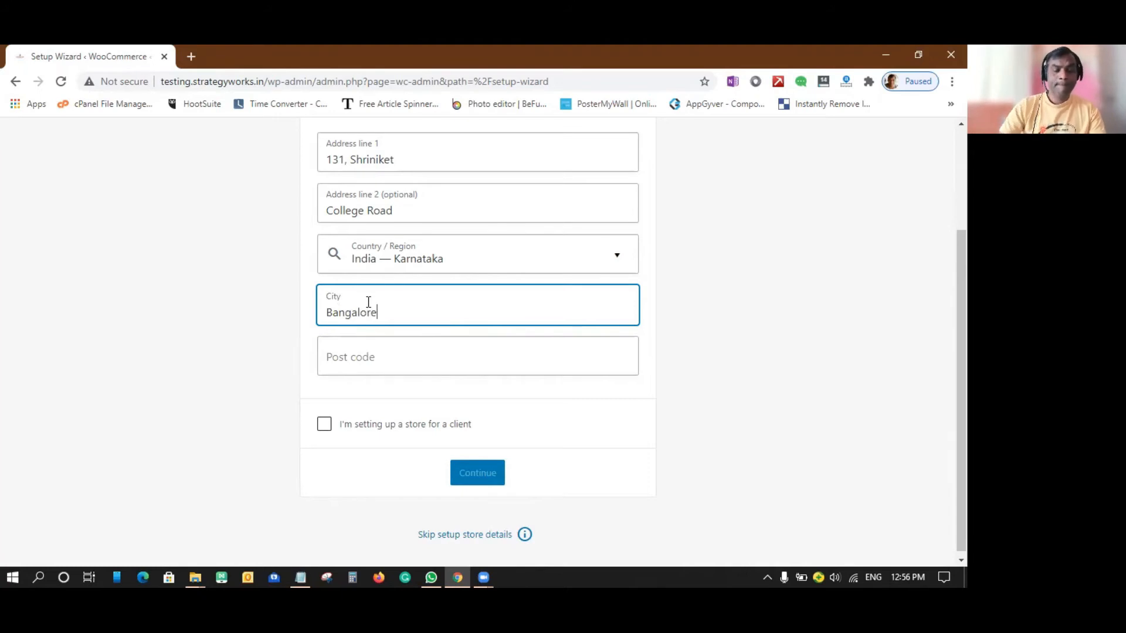
{"action": "left_click", "coordinate": [368, 355]}
{"action": "type", "text": "5"}
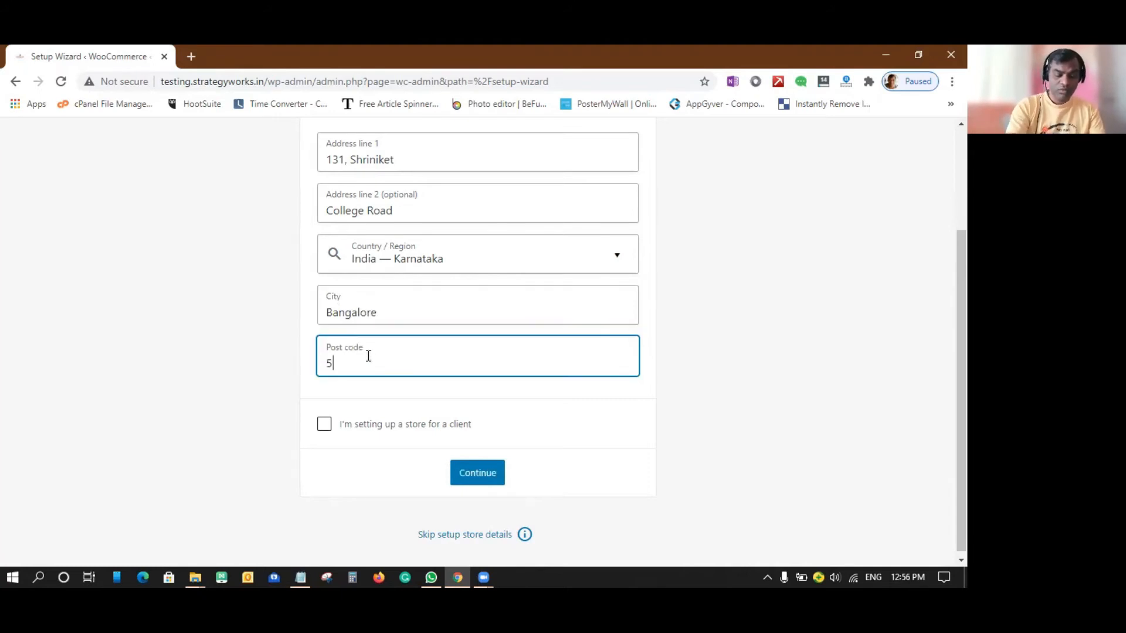
{"action": "type", "text": "60045"}
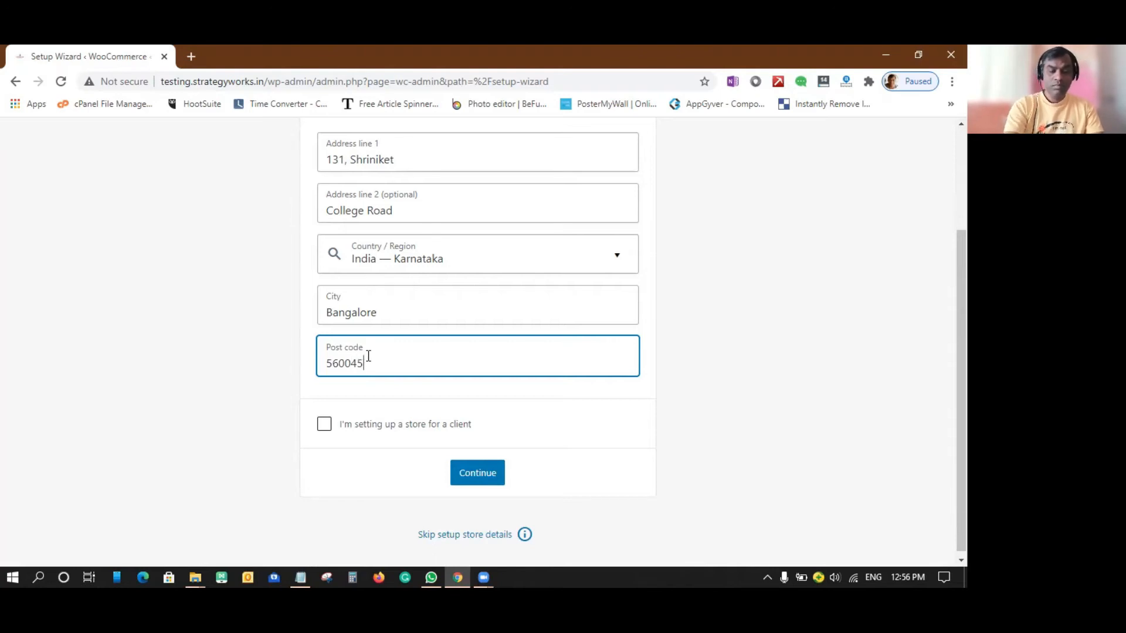
Submit the store details with the client store option unselected, and decline usage tracking.
{"action": "scroll", "coordinate": [655, 428], "scroll_direction": "down", "scroll_amount": 1}
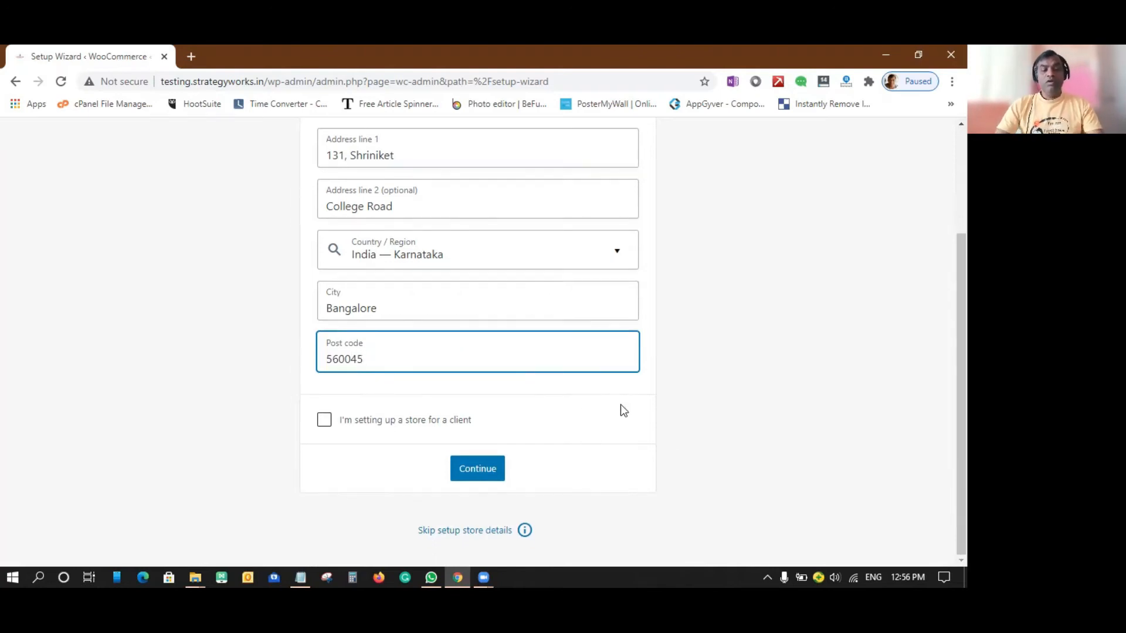
{"action": "left_click", "coordinate": [325, 421]}
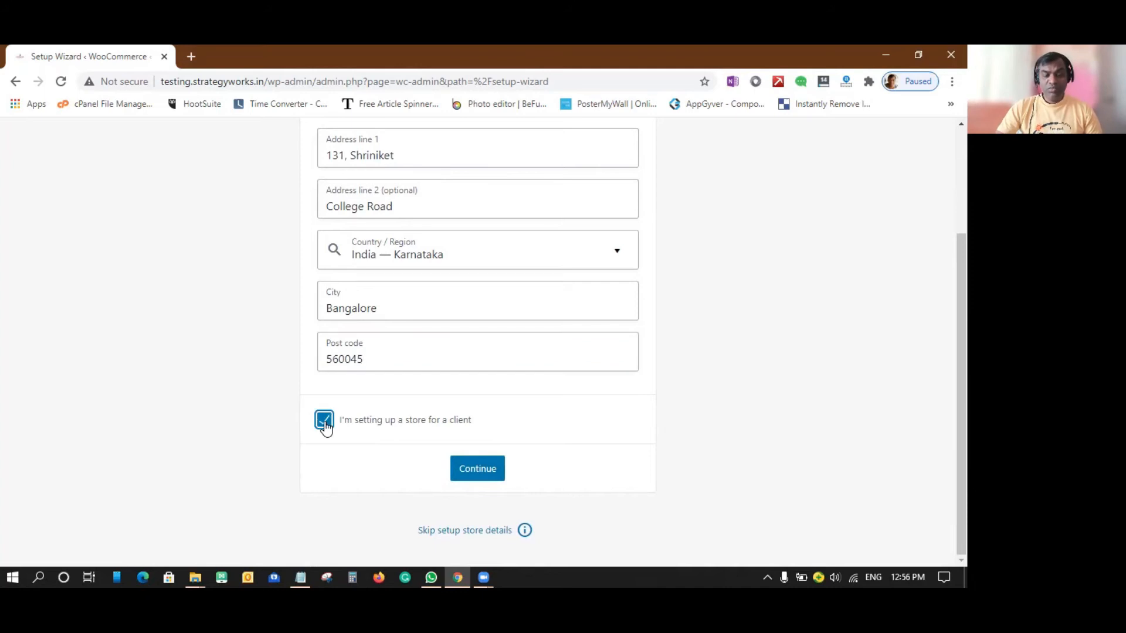
{"action": "left_click", "coordinate": [322, 422]}
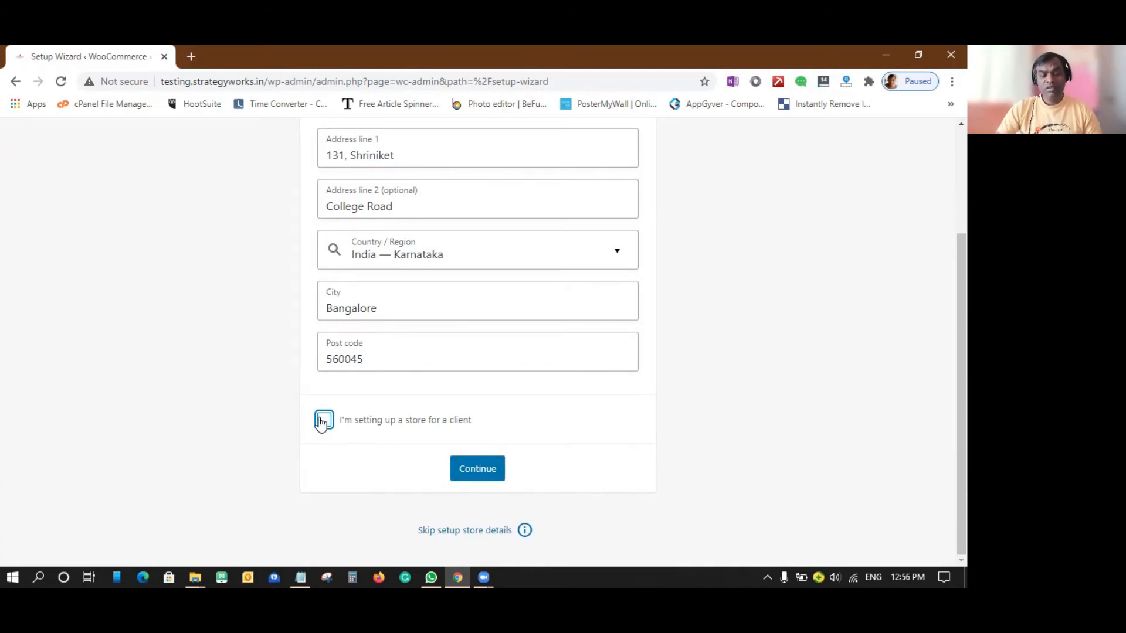
{"action": "left_click", "coordinate": [487, 468]}
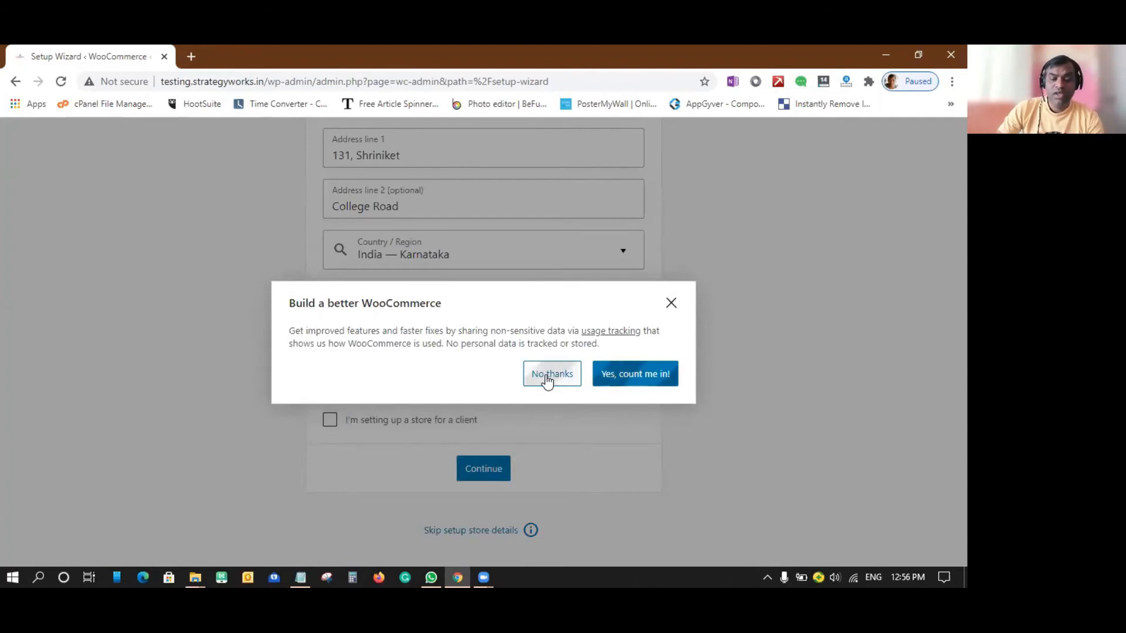
{"action": "left_click", "coordinate": [547, 378]}
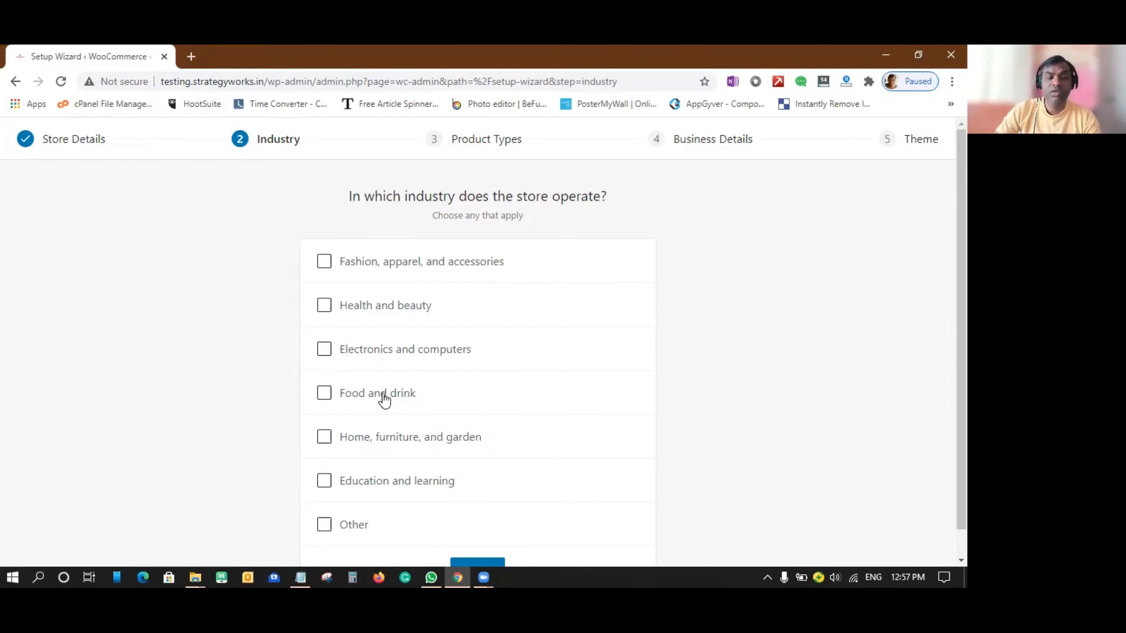
Choose Education and learning as the store's industry and continue to the product types.
{"action": "scroll", "coordinate": [410, 387], "scroll_direction": "down", "scroll_amount": 1}
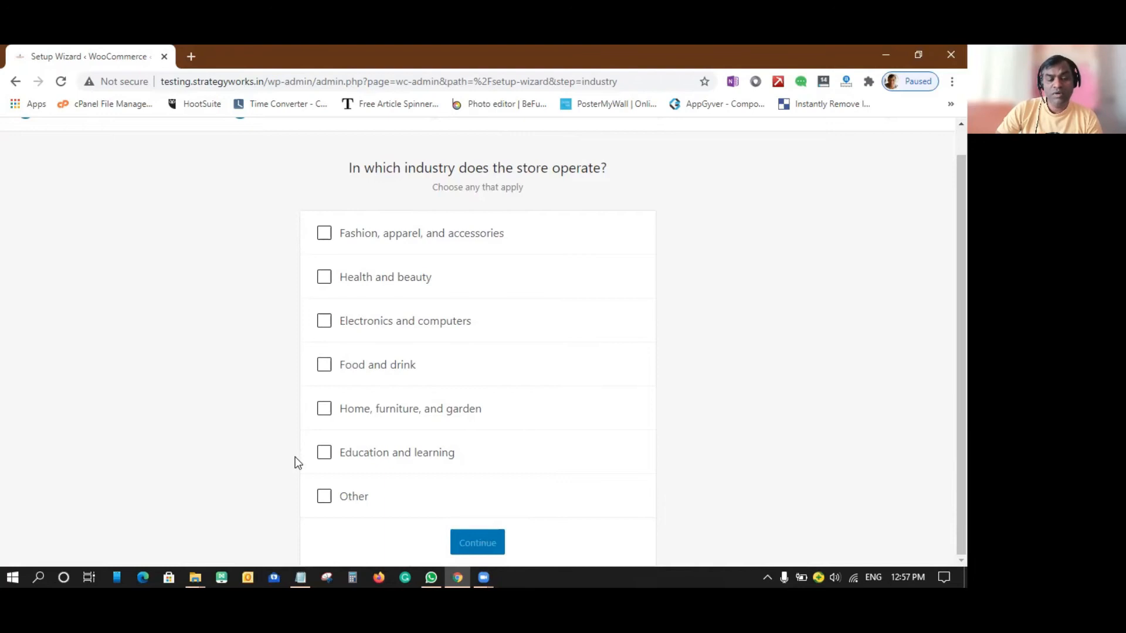
{"action": "left_click", "coordinate": [324, 455]}
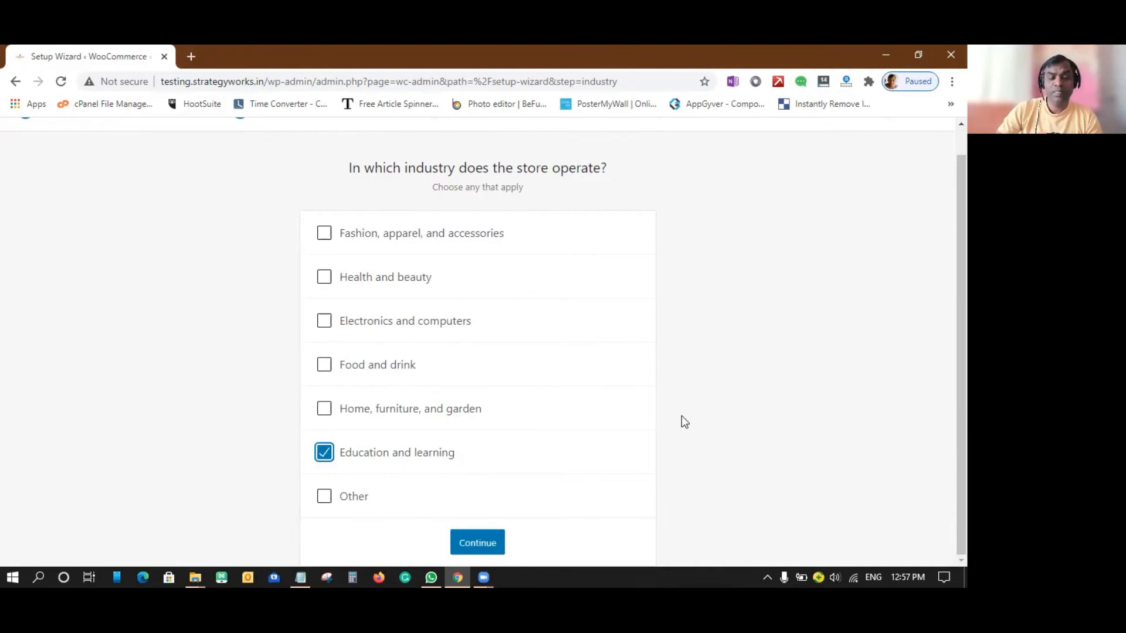
{"action": "left_click", "coordinate": [478, 540]}
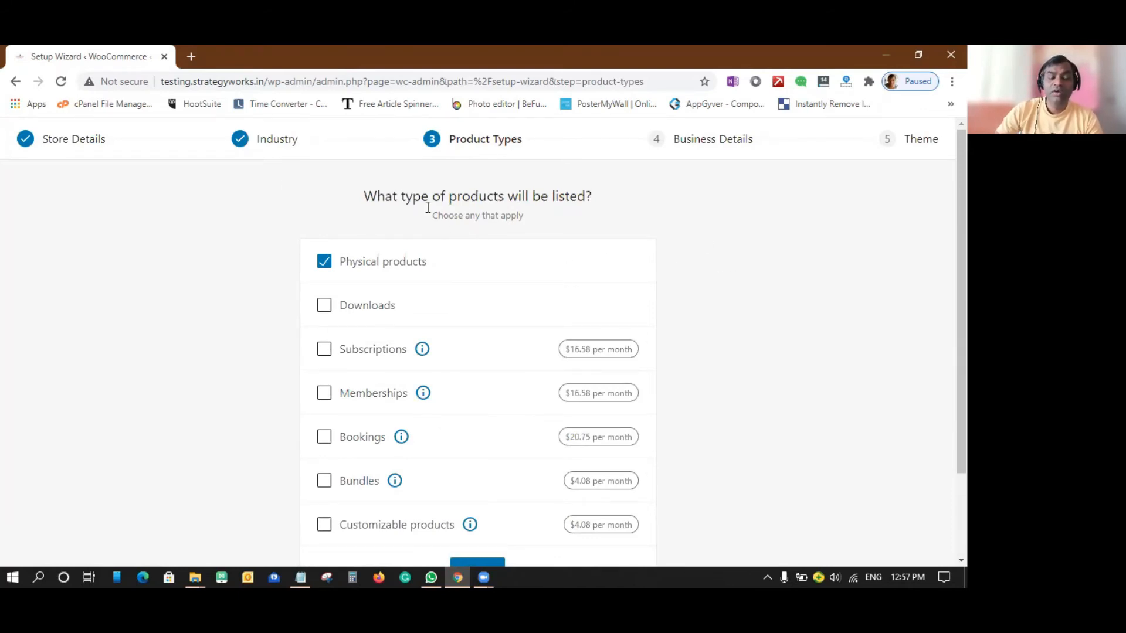
Deselect Physical products and select Subscriptions, Bookings, Bundles and Customizable products as the product types.
{"action": "left_click", "coordinate": [333, 262]}
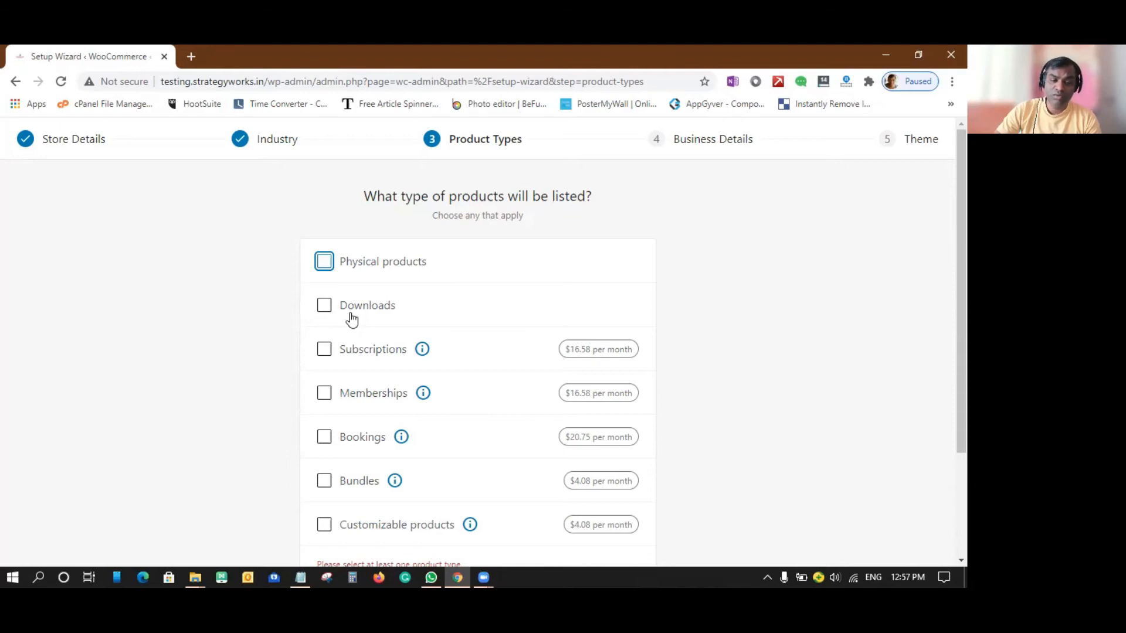
{"action": "scroll", "coordinate": [377, 359], "scroll_direction": "down", "scroll_amount": 2}
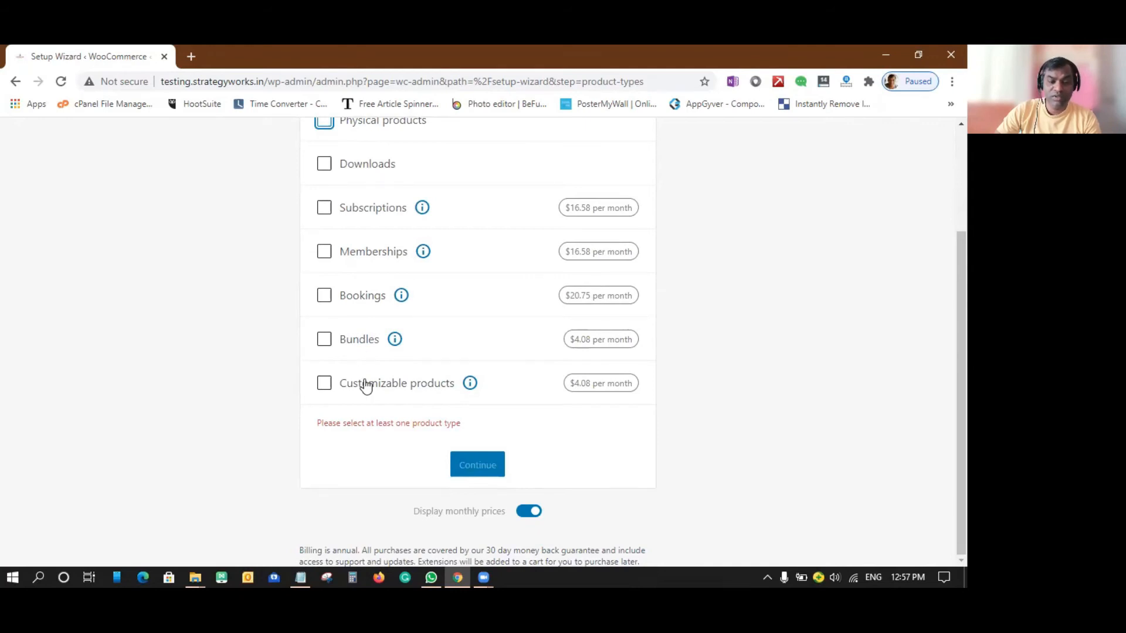
{"action": "scroll", "coordinate": [367, 385], "scroll_direction": "up", "scroll_amount": 2}
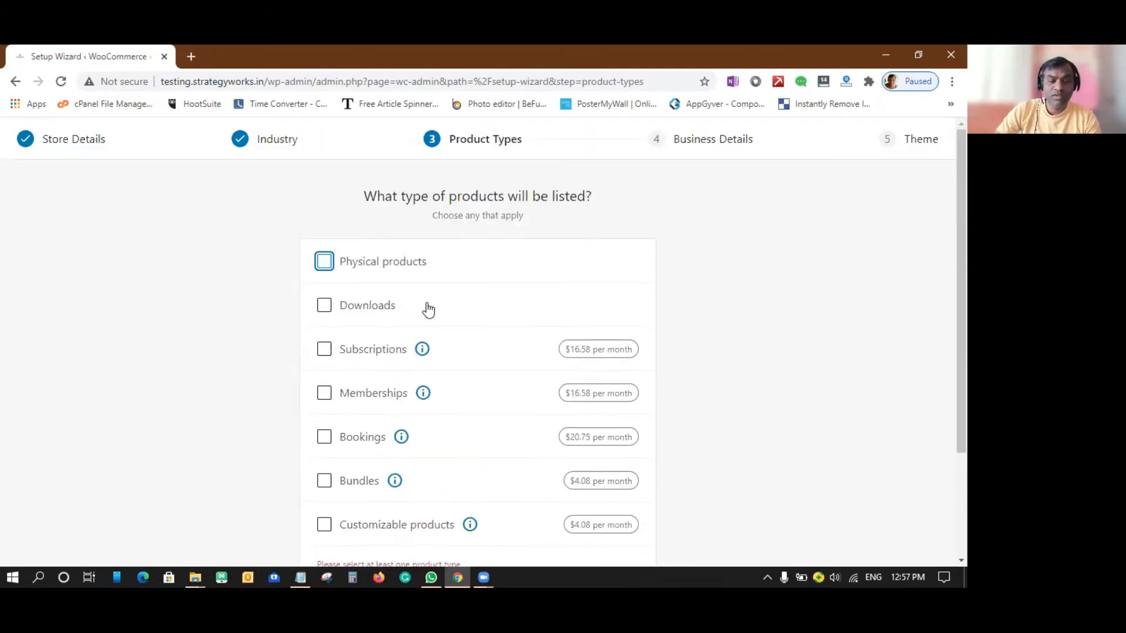
{"action": "scroll", "coordinate": [427, 310], "scroll_direction": "down", "scroll_amount": 1}
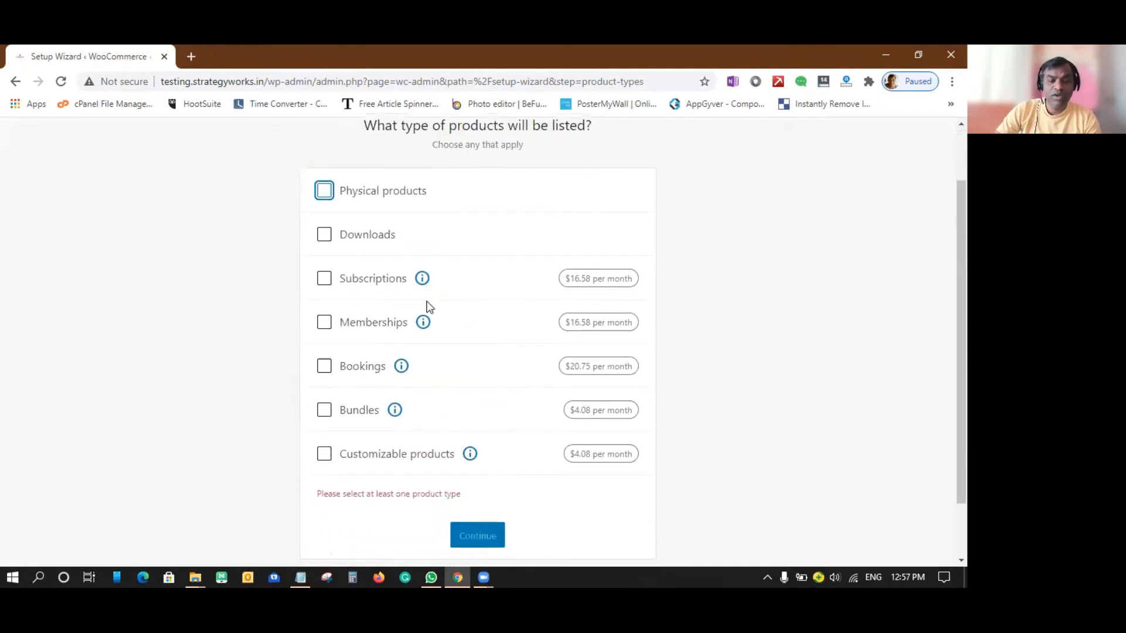
{"action": "left_click", "coordinate": [323, 281]}
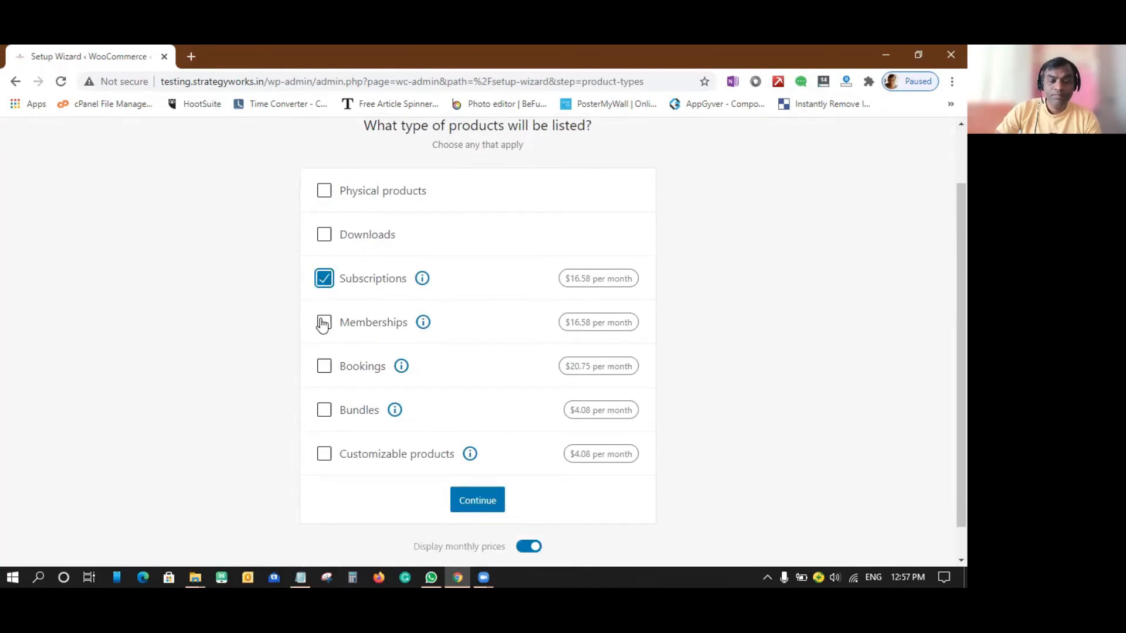
{"action": "left_click", "coordinate": [325, 370]}
{"action": "left_click", "coordinate": [325, 413]}
{"action": "left_click", "coordinate": [326, 457]}
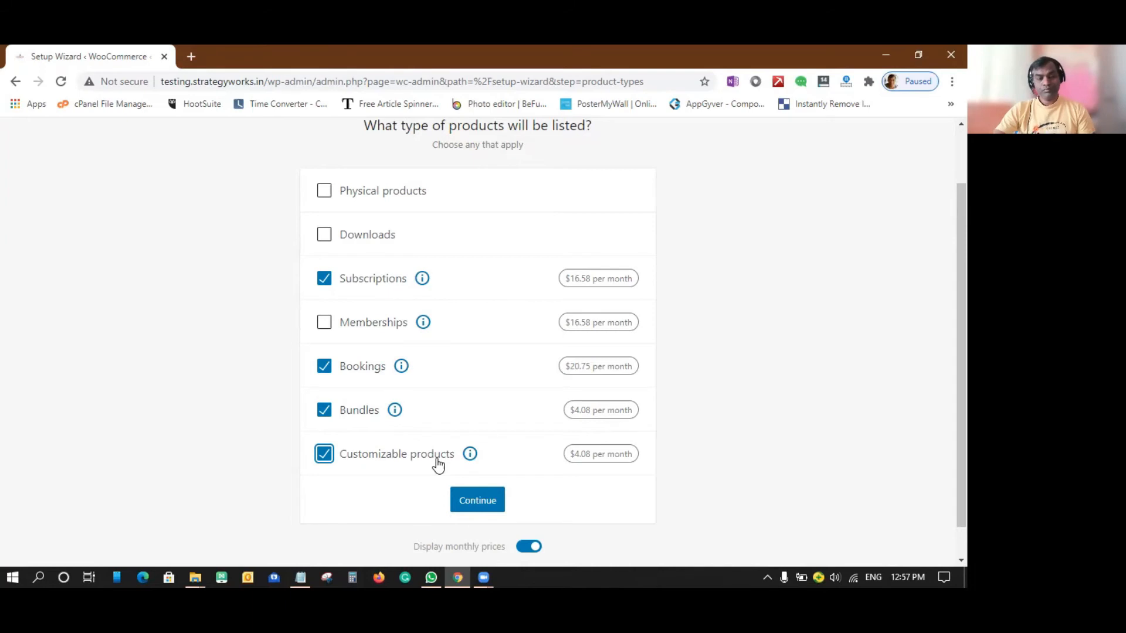
Add Memberships and Downloads to the product types, leave Physical products unselected, and continue to the business details.
{"action": "left_click", "coordinate": [324, 322]}
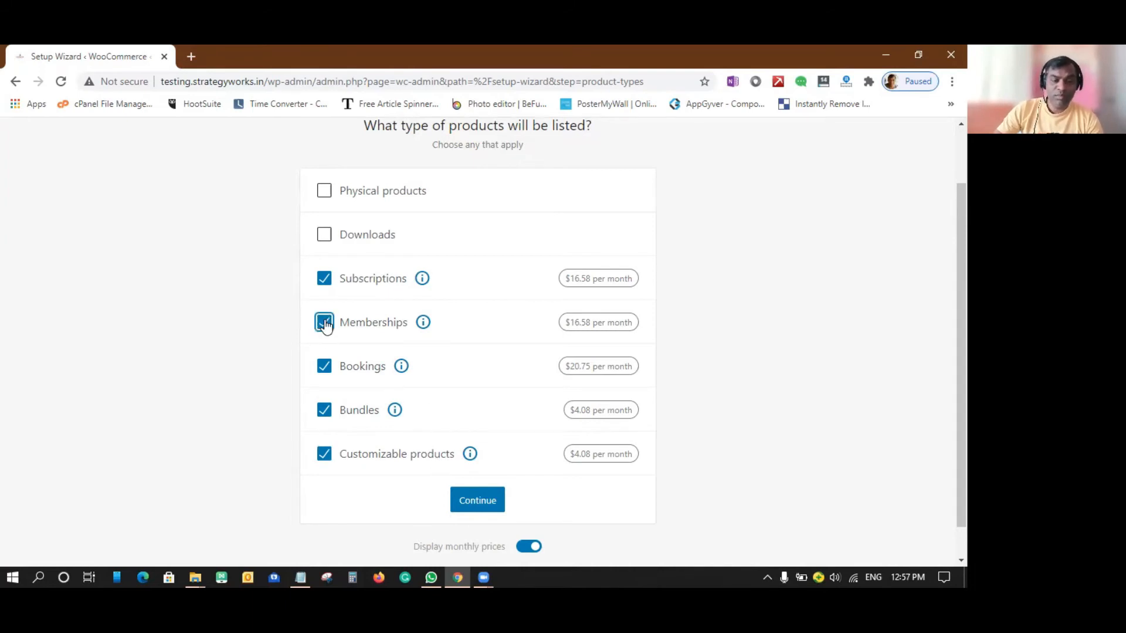
{"action": "left_click", "coordinate": [323, 235]}
{"action": "left_click", "coordinate": [324, 191]}
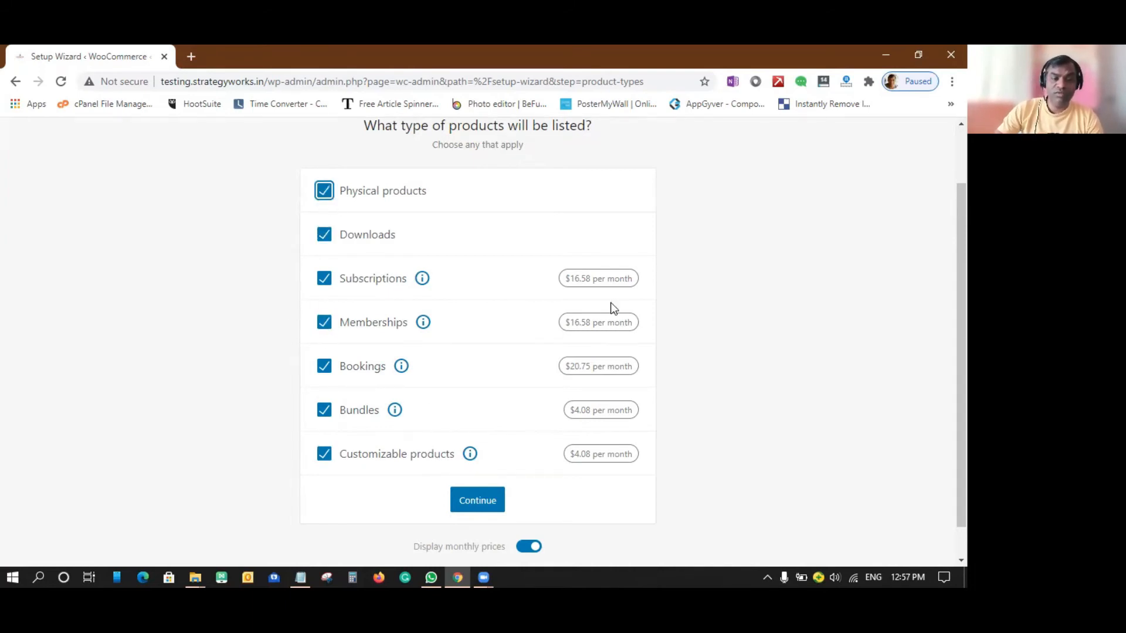
{"action": "scroll", "coordinate": [610, 304], "scroll_direction": "down", "scroll_amount": 1}
{"action": "left_click", "coordinate": [324, 155]}
{"action": "left_click", "coordinate": [471, 461]}
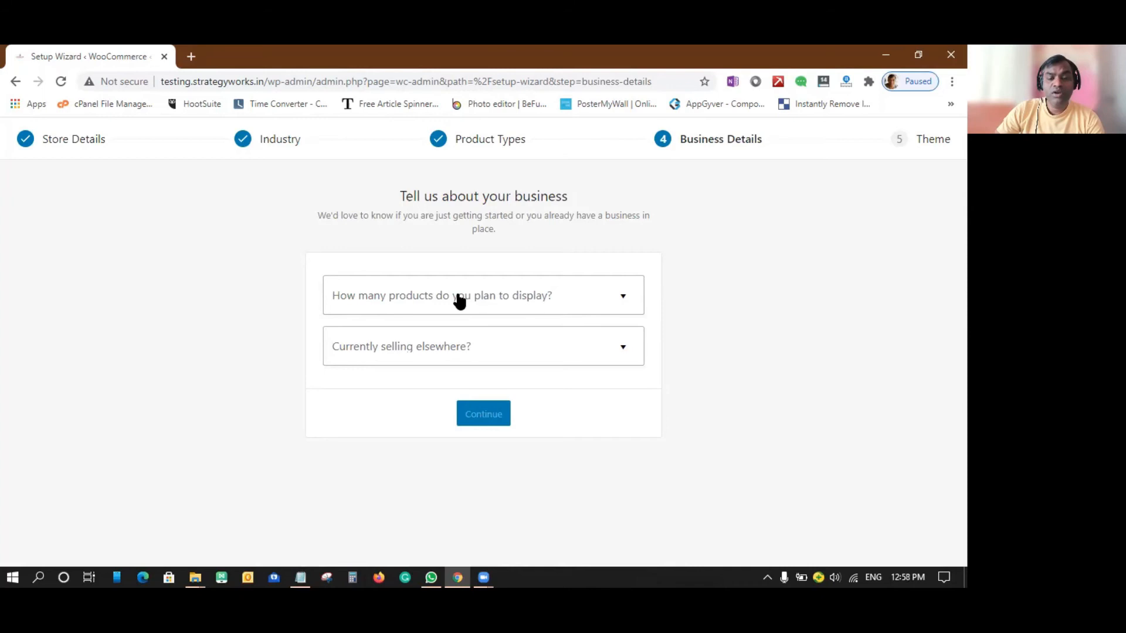
Set the number of products planned for display to 101 - 1,000 and answer No to currently selling elsewhere.
{"action": "left_click", "coordinate": [607, 300]}
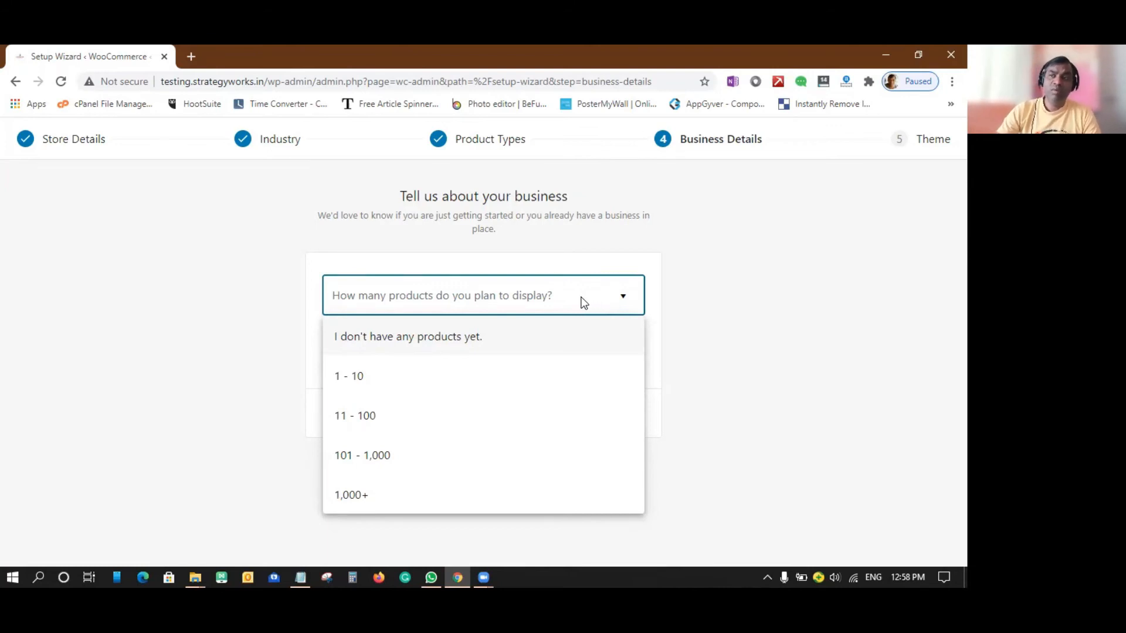
{"action": "left_click", "coordinate": [370, 459]}
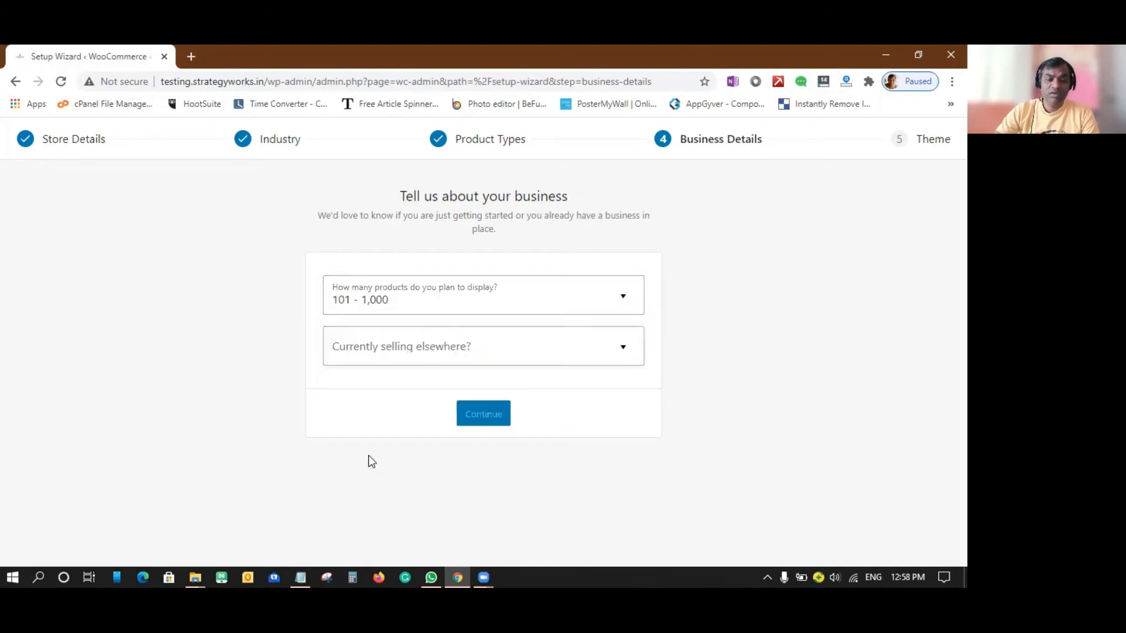
{"action": "left_click", "coordinate": [427, 346]}
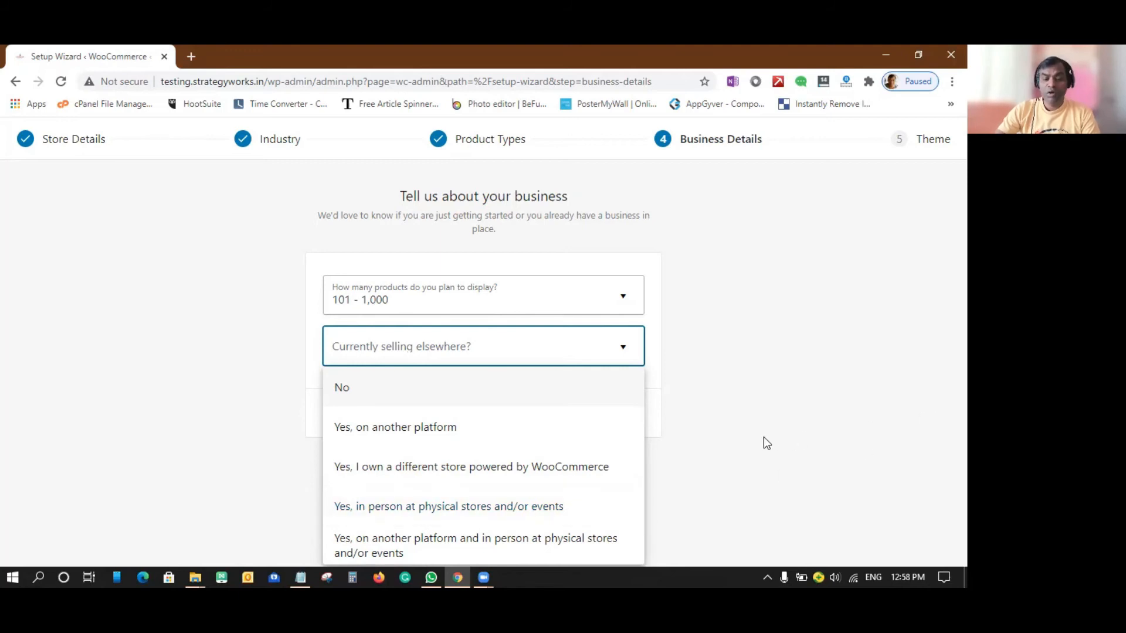
{"action": "key", "text": "ctrl+minus"}
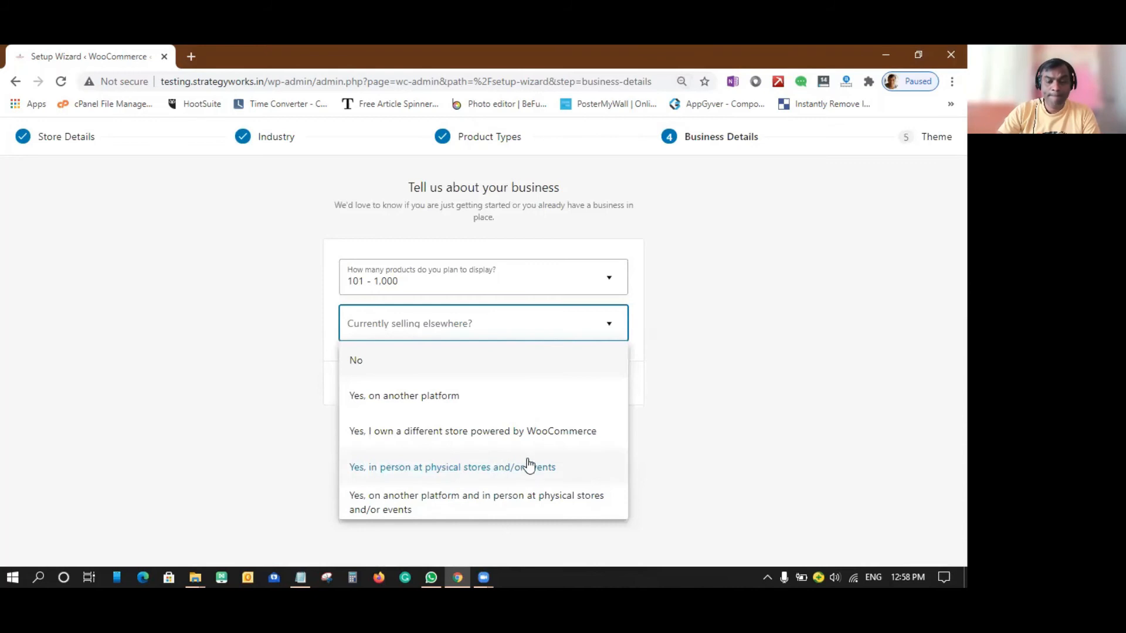
{"action": "left_click", "coordinate": [368, 362]}
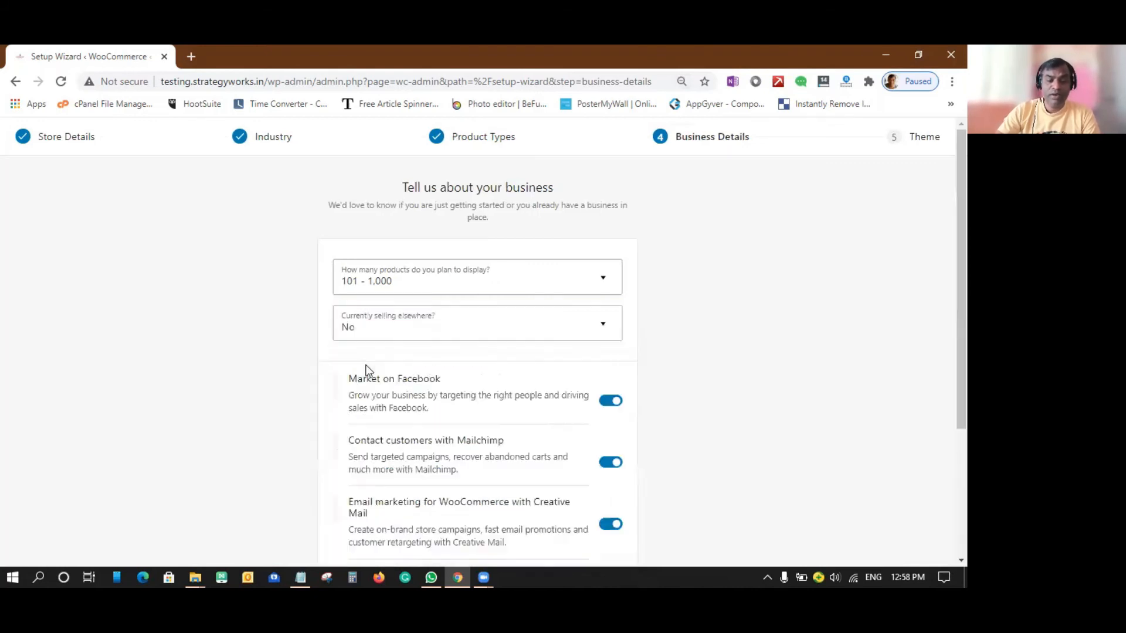
Keep the Facebook, Mailchimp, Creative Mail and Google Ads extensions enabled and continue to the theme selection.
{"action": "scroll", "coordinate": [687, 365], "scroll_direction": "down", "scroll_amount": 1}
{"action": "scroll", "coordinate": [691, 370], "scroll_direction": "down", "scroll_amount": 3}
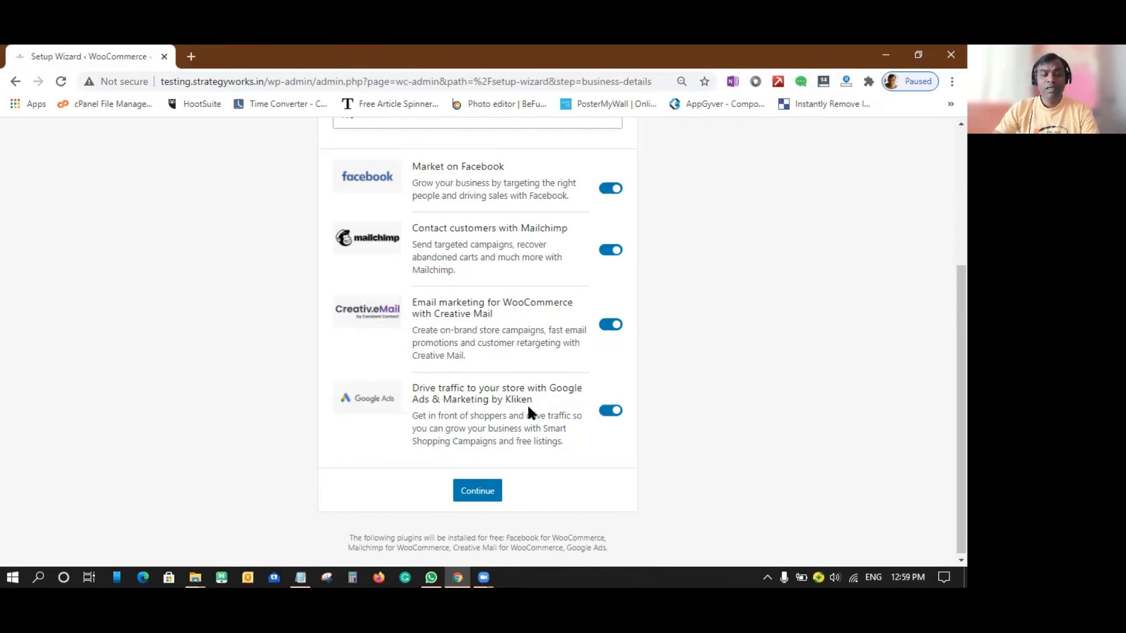
{"action": "scroll", "coordinate": [527, 405], "scroll_direction": "down", "scroll_amount": 1}
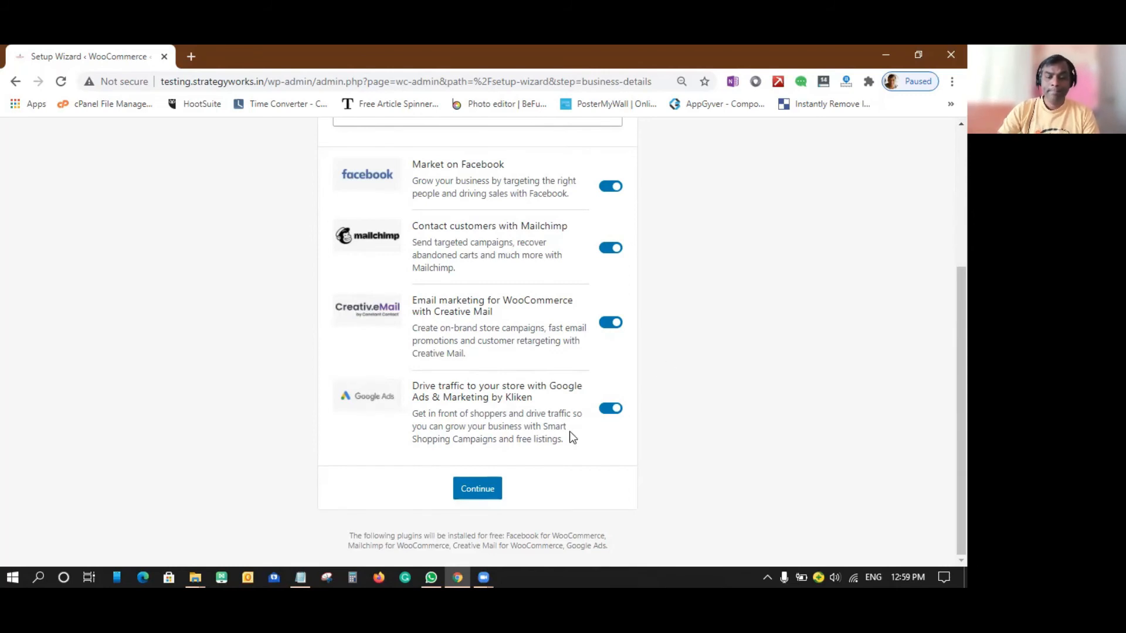
{"action": "left_click", "coordinate": [489, 487]}
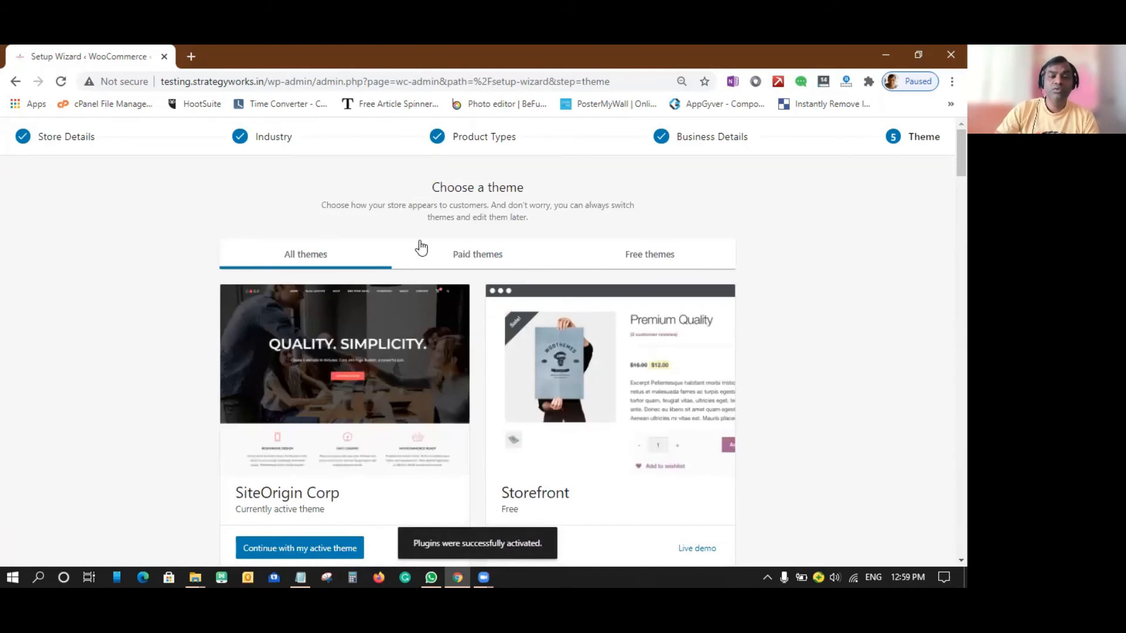
Look through the available store themes and continue with the active SiteOrigin Corp theme.
{"action": "scroll", "coordinate": [595, 307], "scroll_direction": "down", "scroll_amount": 4}
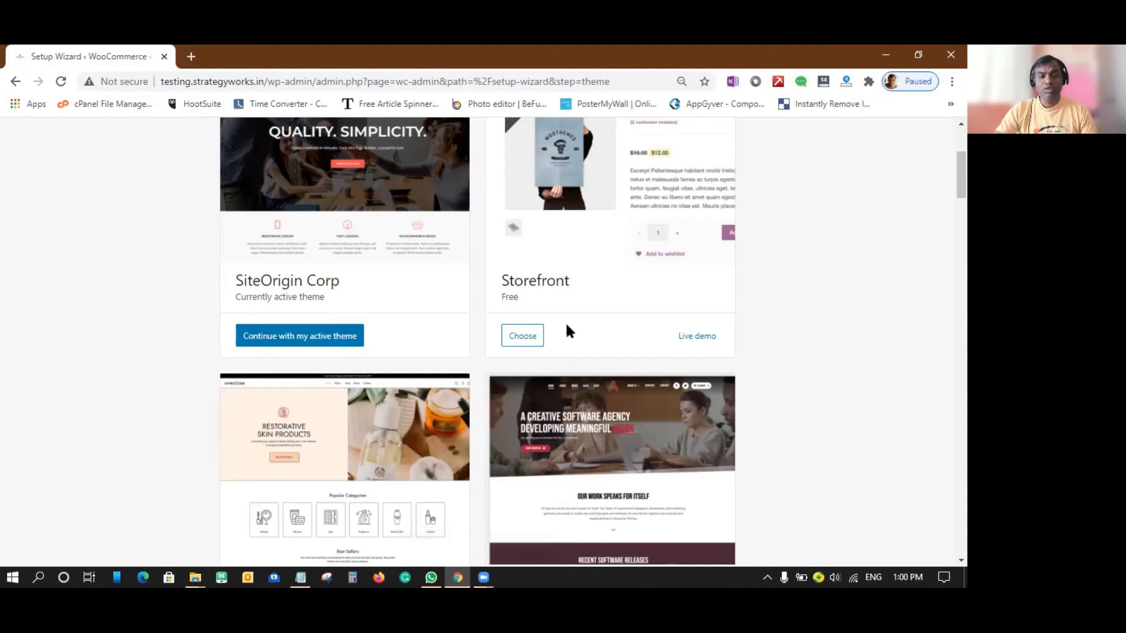
{"action": "scroll", "coordinate": [584, 235], "scroll_direction": "down", "scroll_amount": 1}
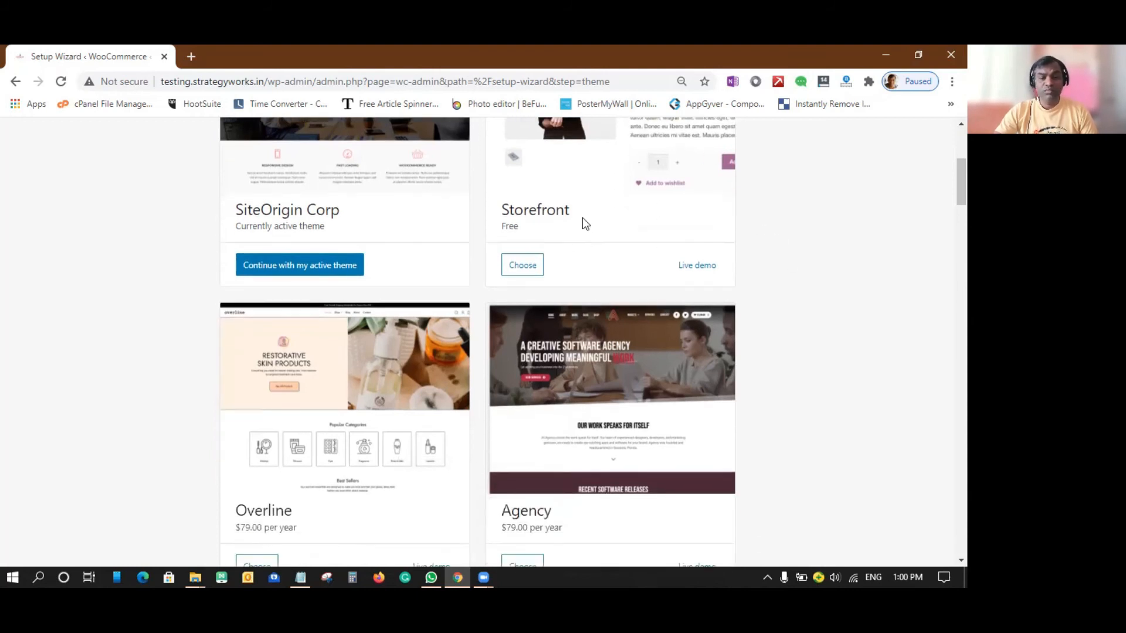
{"action": "scroll", "coordinate": [582, 218], "scroll_direction": "down", "scroll_amount": 2}
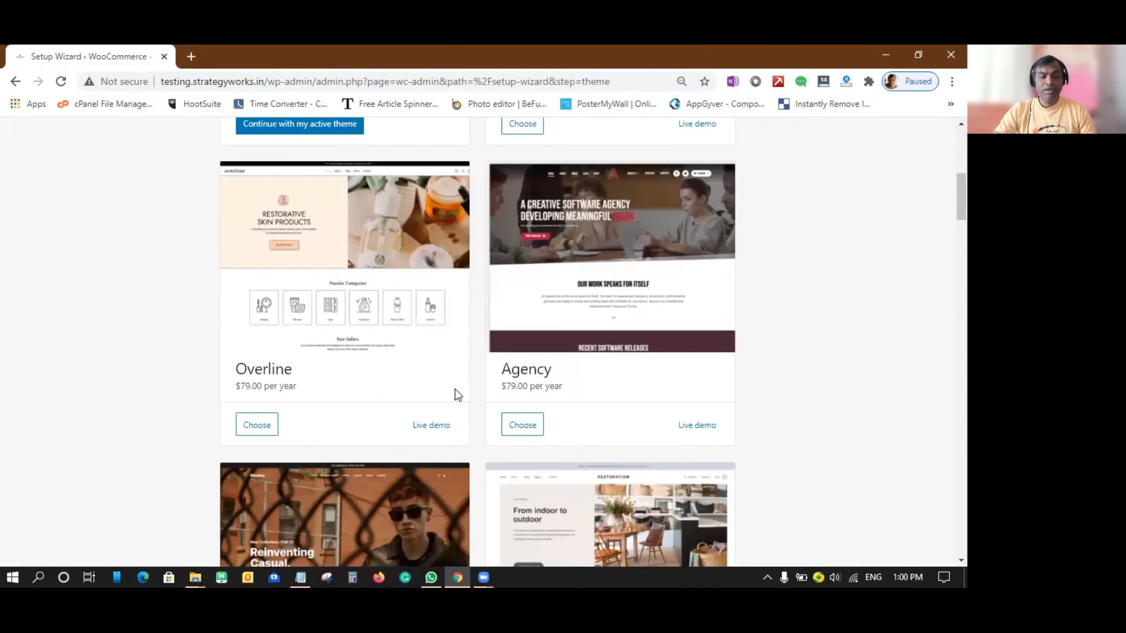
{"action": "scroll", "coordinate": [614, 391], "scroll_direction": "down", "scroll_amount": 3}
{"action": "scroll", "coordinate": [609, 390], "scroll_direction": "down", "scroll_amount": 10}
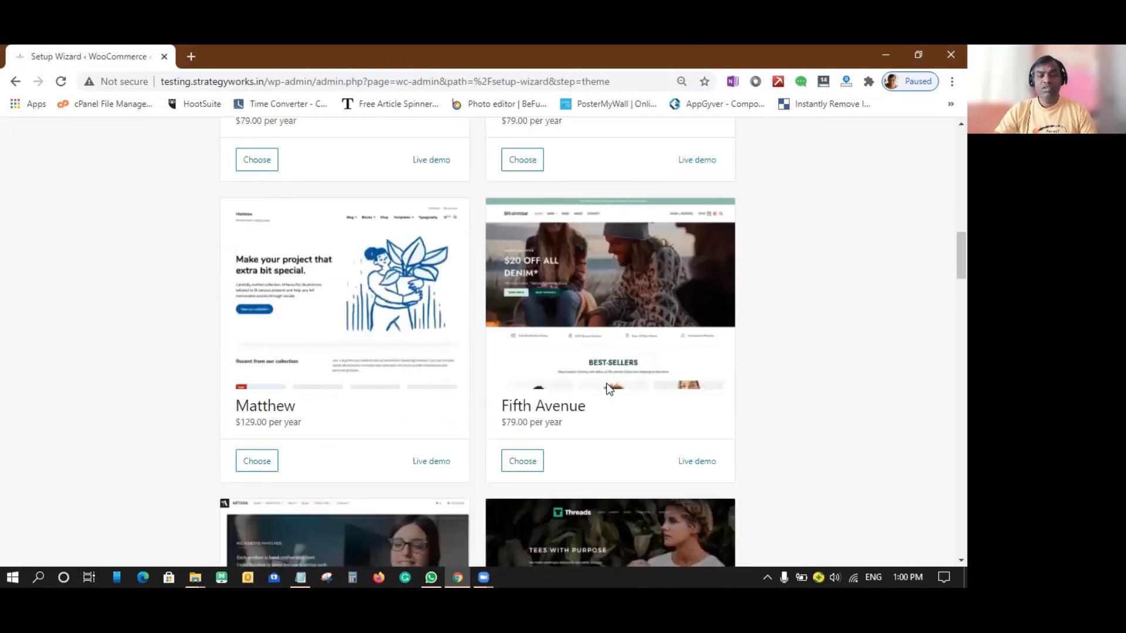
{"action": "scroll", "coordinate": [606, 382], "scroll_direction": "up", "scroll_amount": 7}
{"action": "scroll", "coordinate": [605, 382], "scroll_direction": "up", "scroll_amount": 10}
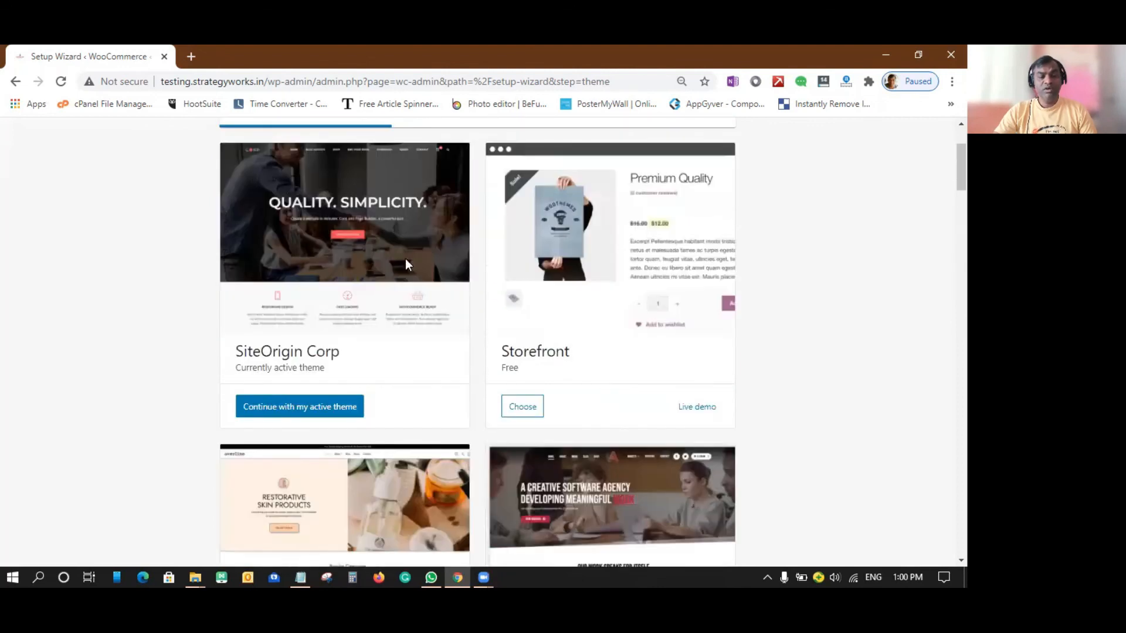
{"action": "left_click", "coordinate": [311, 407]}
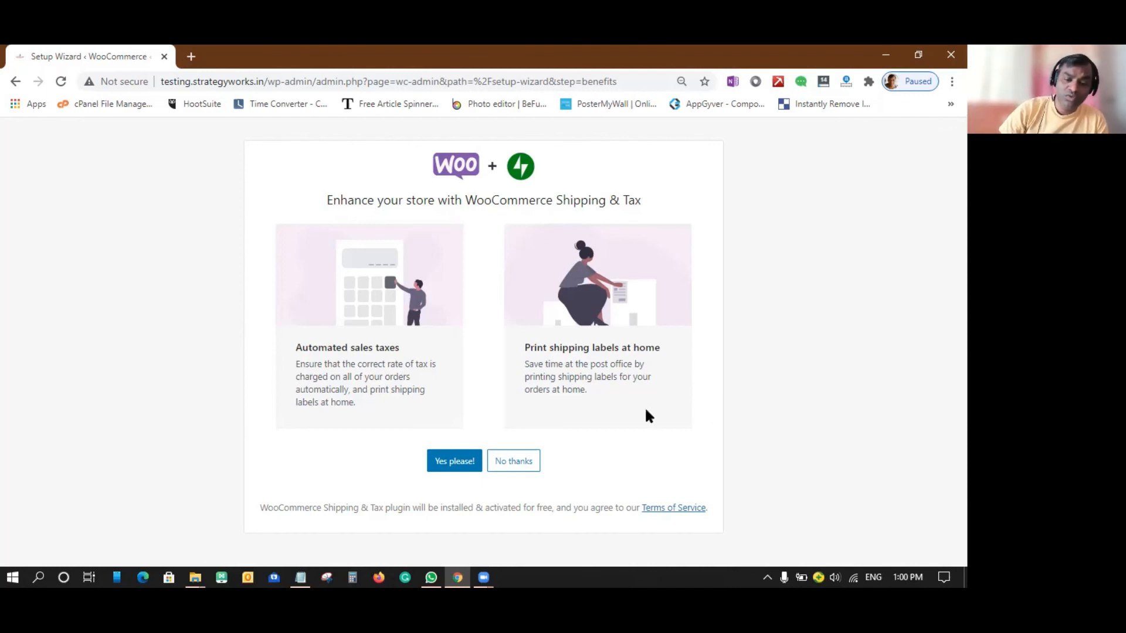
Accept the WooCommerce Shipping & Tax plugin and choose to sign in with an existing account instead of creating a Jetpack account.
{"action": "left_click", "coordinate": [459, 463]}
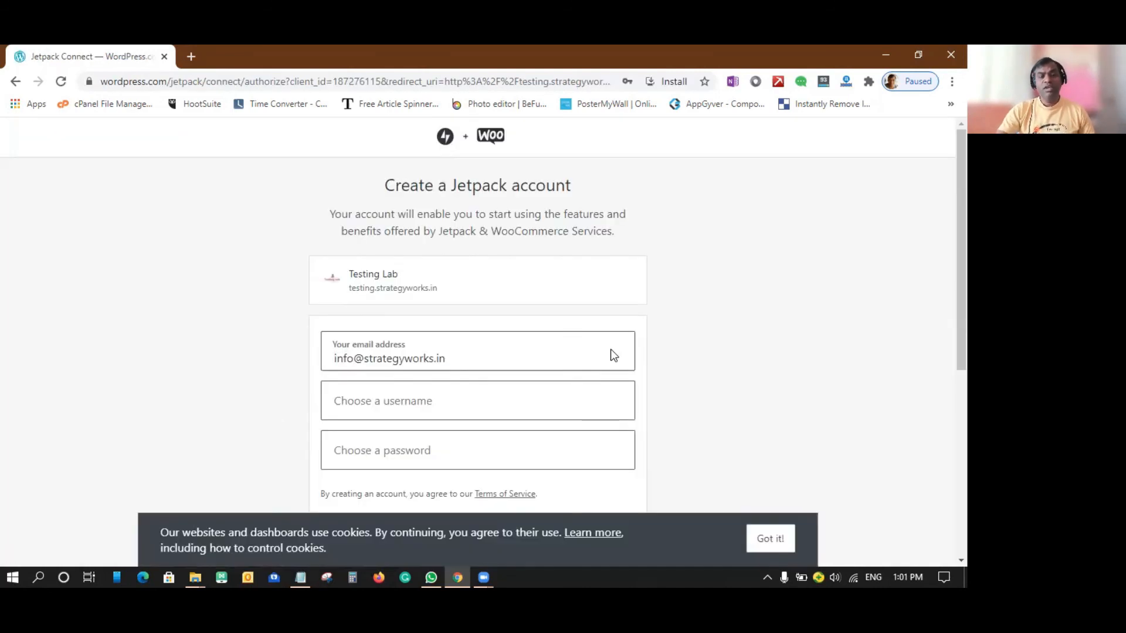
{"action": "scroll", "coordinate": [610, 349], "scroll_direction": "down", "scroll_amount": 3}
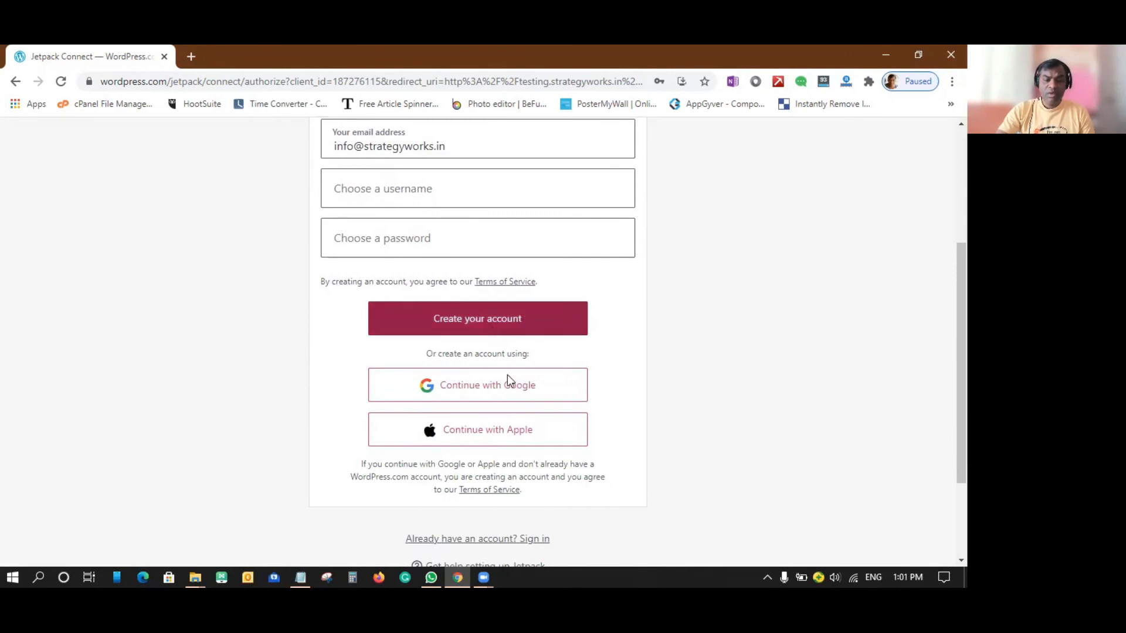
{"action": "scroll", "coordinate": [599, 509], "scroll_direction": "down", "scroll_amount": 2}
{"action": "left_click", "coordinate": [475, 405]}
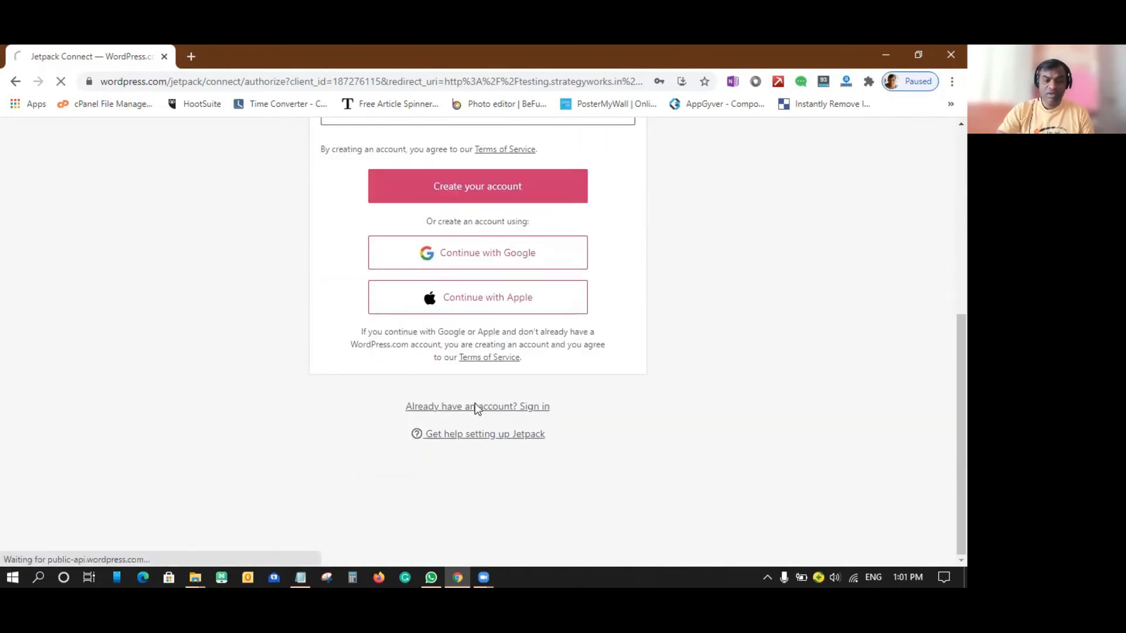
Try to log in to WordPress.com with the prefilled email address, leaving the password empty.
{"action": "scroll", "coordinate": [648, 376], "scroll_direction": "down", "scroll_amount": 2}
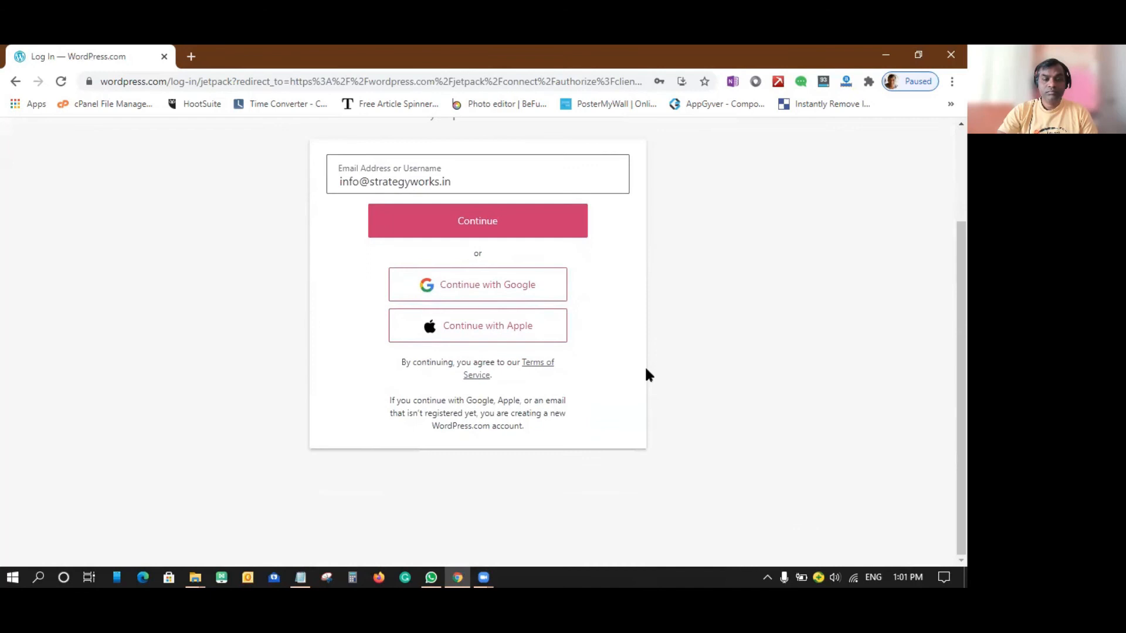
{"action": "left_click", "coordinate": [434, 219]}
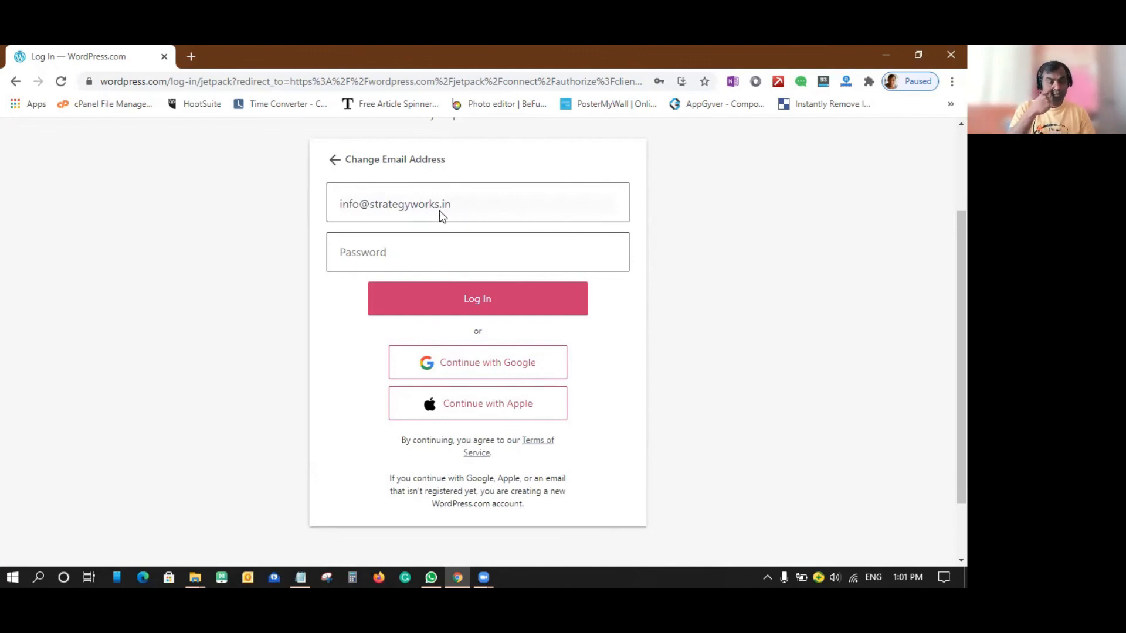
{"action": "scroll", "coordinate": [557, 409], "scroll_direction": "down", "scroll_amount": 2}
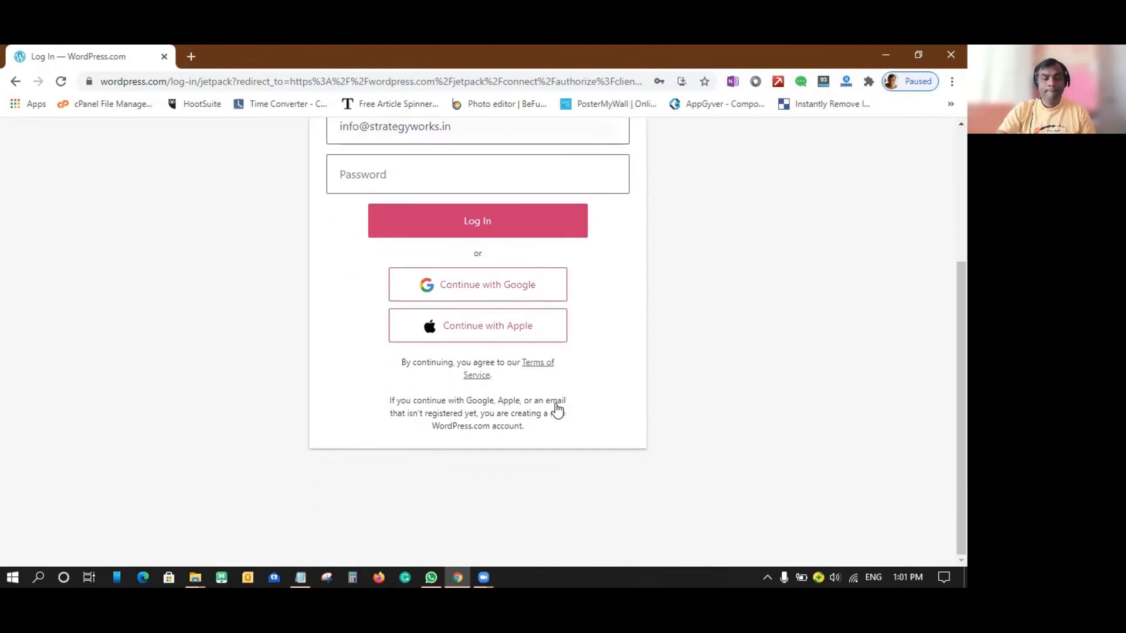
{"action": "scroll", "coordinate": [559, 405], "scroll_direction": "up", "scroll_amount": 4}
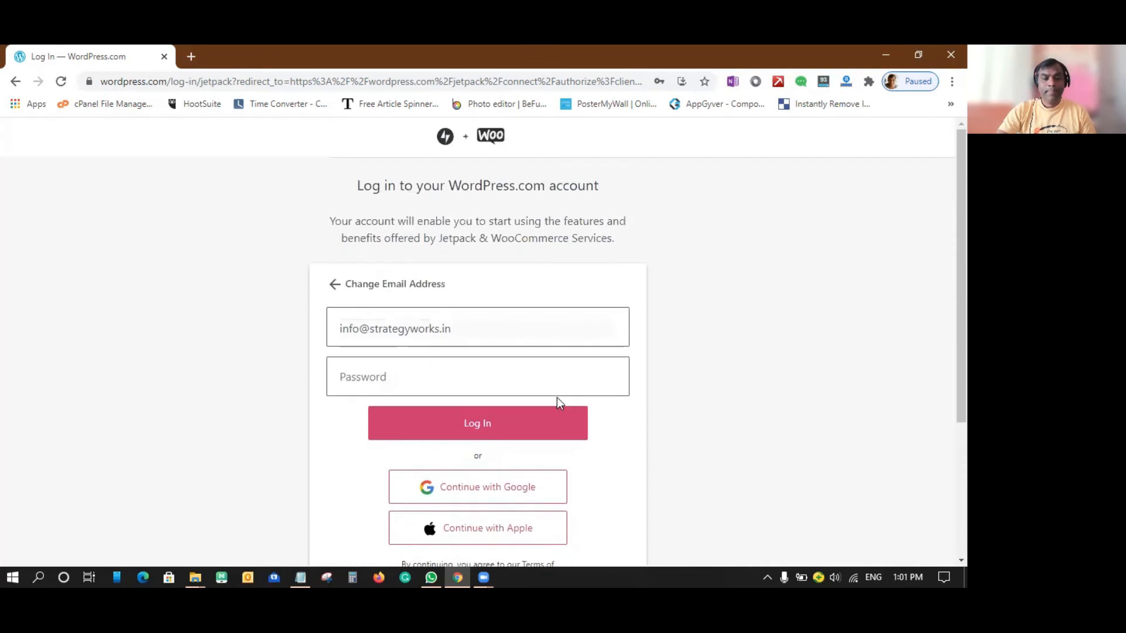
{"action": "left_click", "coordinate": [479, 426]}
{"action": "scroll", "coordinate": [604, 469], "scroll_direction": "down", "scroll_amount": 3}
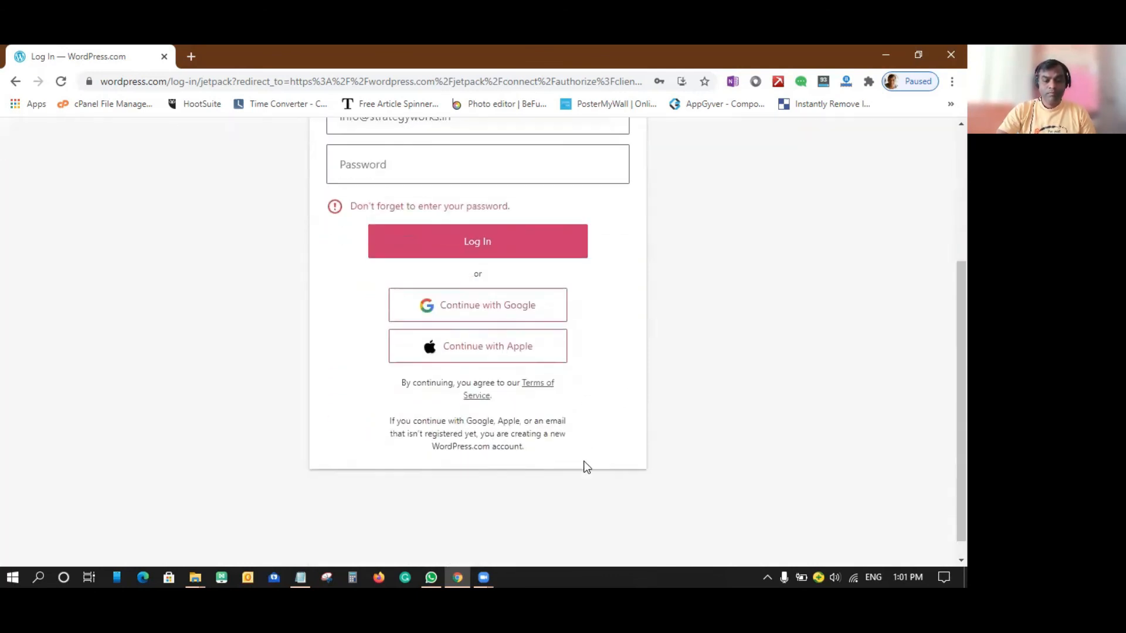
{"action": "scroll", "coordinate": [617, 488], "scroll_direction": "down", "scroll_amount": 1}
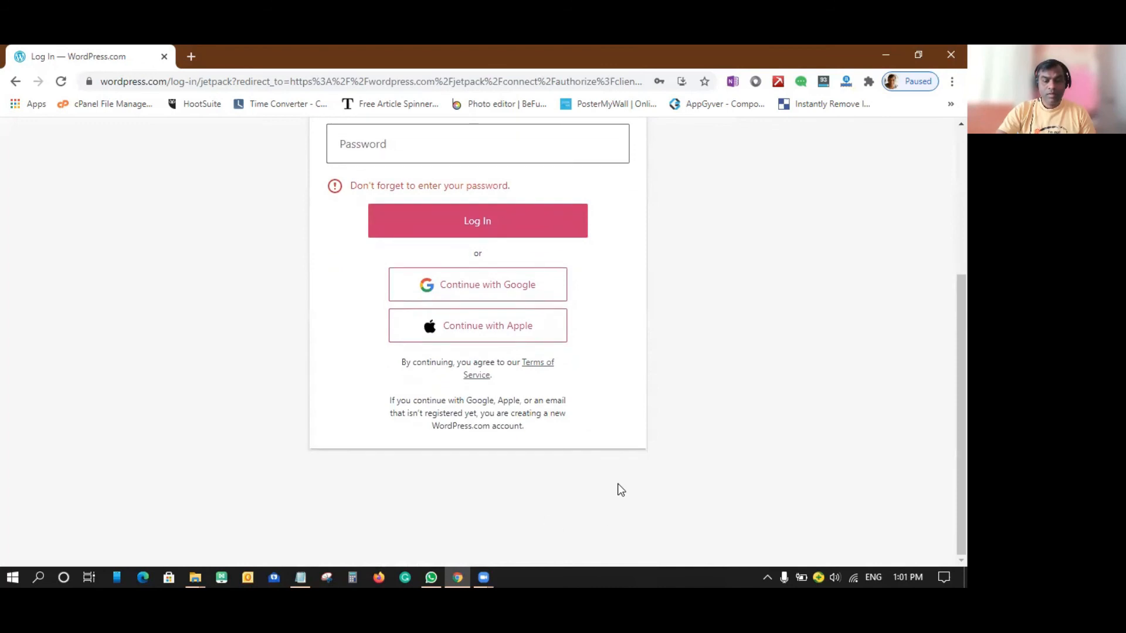
Continue the WordPress.com login with Google, choosing the Strategyworks Consulting account and submitting its account password.
{"action": "key", "text": "ctrl+minus"}
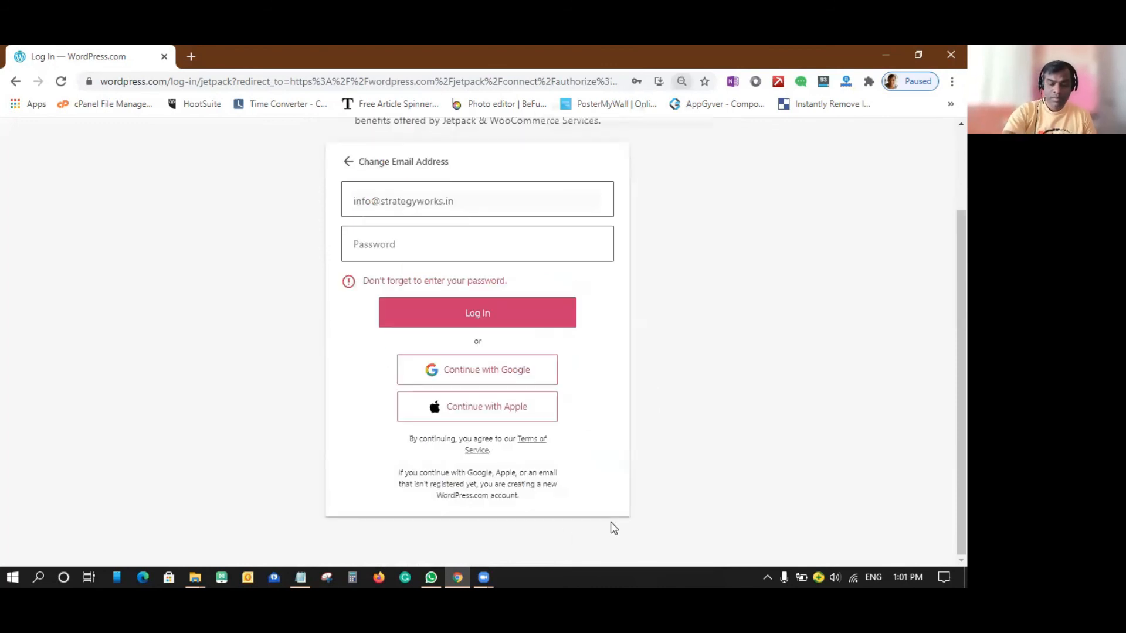
{"action": "key", "text": "ctrl+minus"}
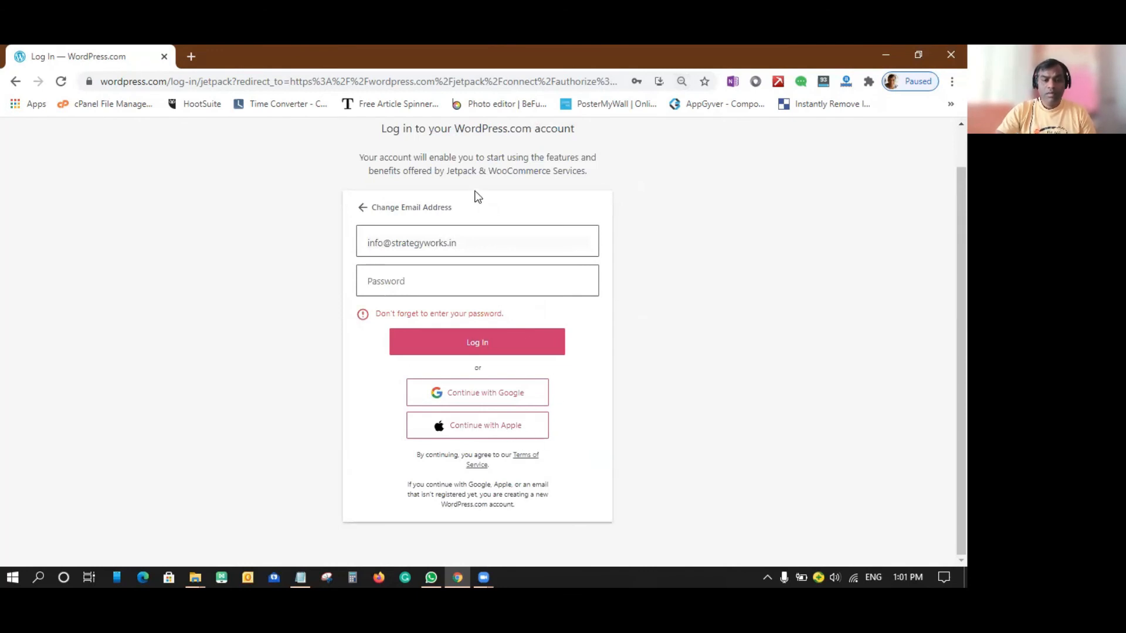
{"action": "left_click", "coordinate": [493, 394]}
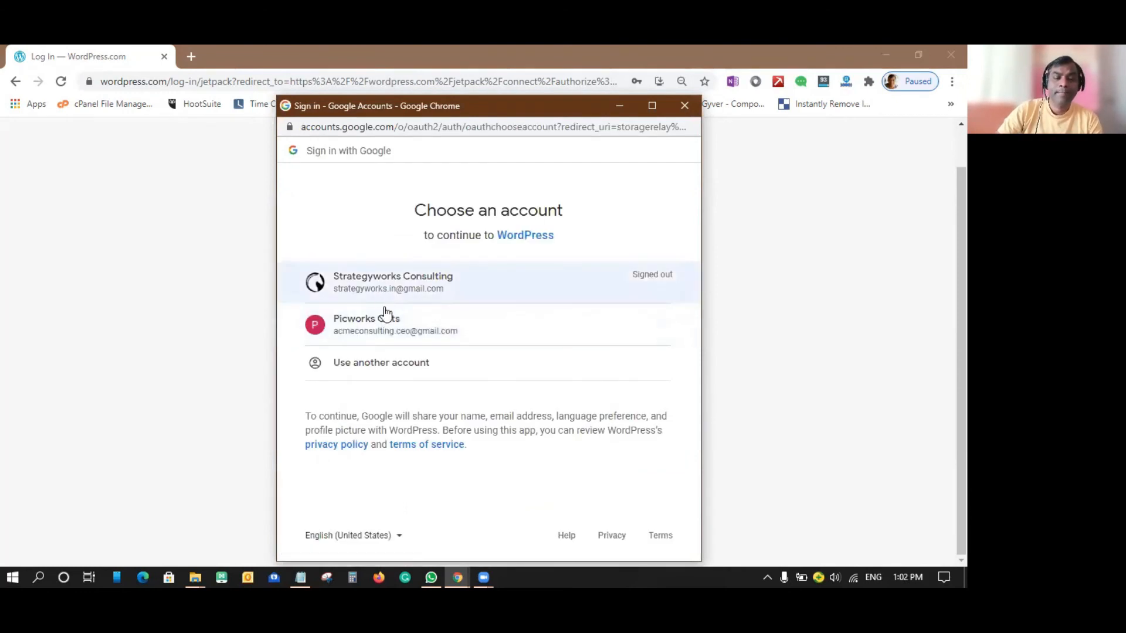
{"action": "left_click", "coordinate": [385, 288]}
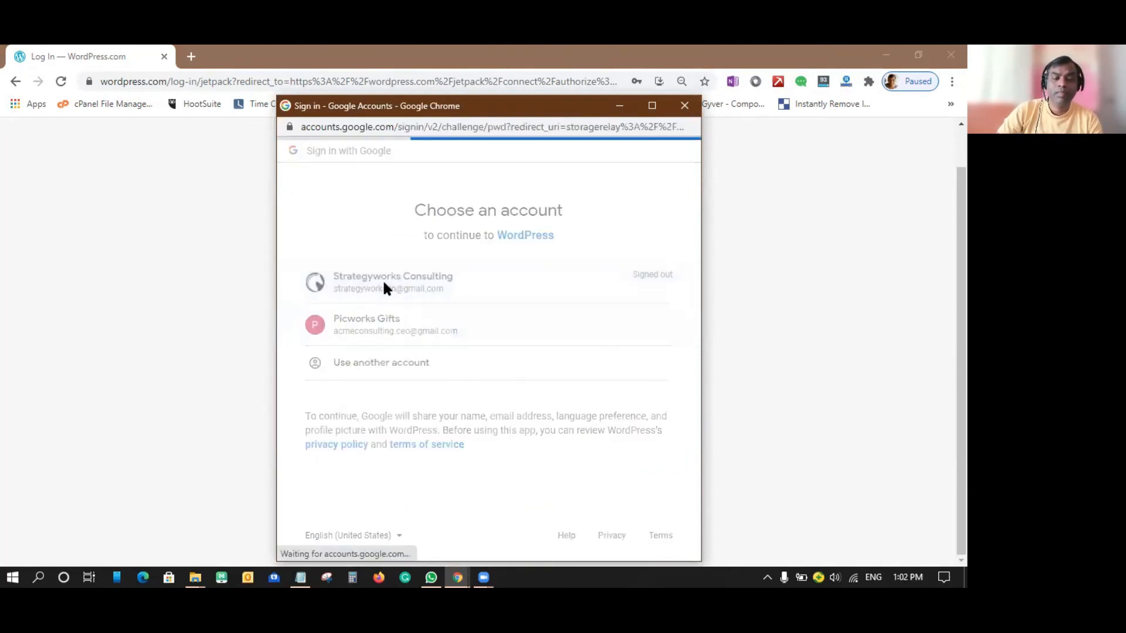
{"action": "left_click", "coordinate": [649, 385]}
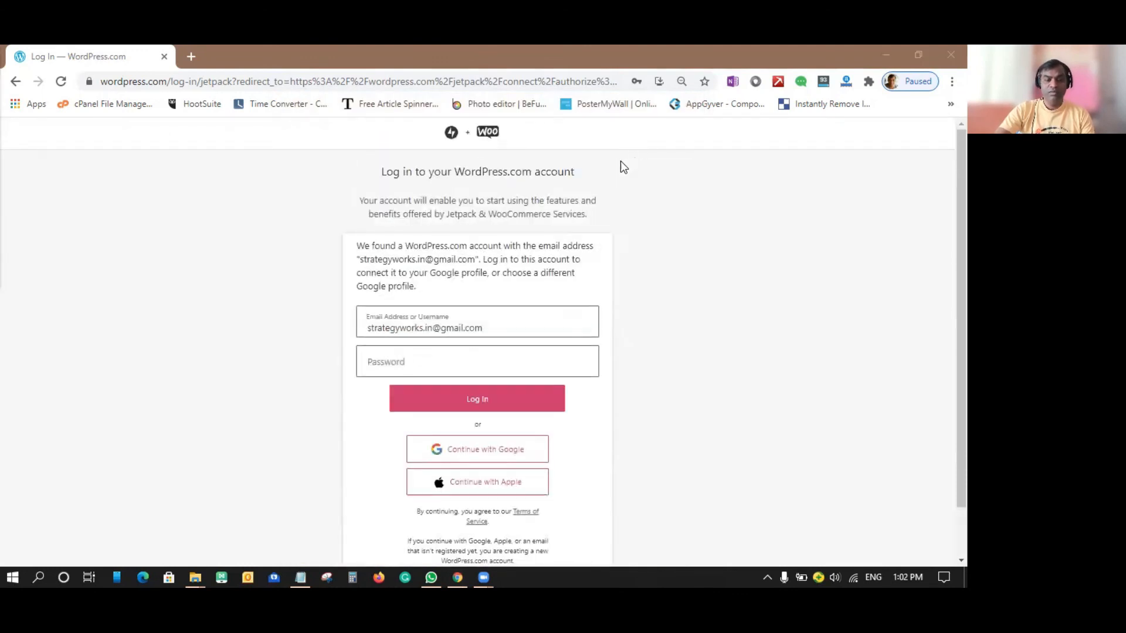
Log in to the matching WordPress.com account with its saved password and connect it to the Google profile.
{"action": "scroll", "coordinate": [569, 393], "scroll_direction": "down", "scroll_amount": 1}
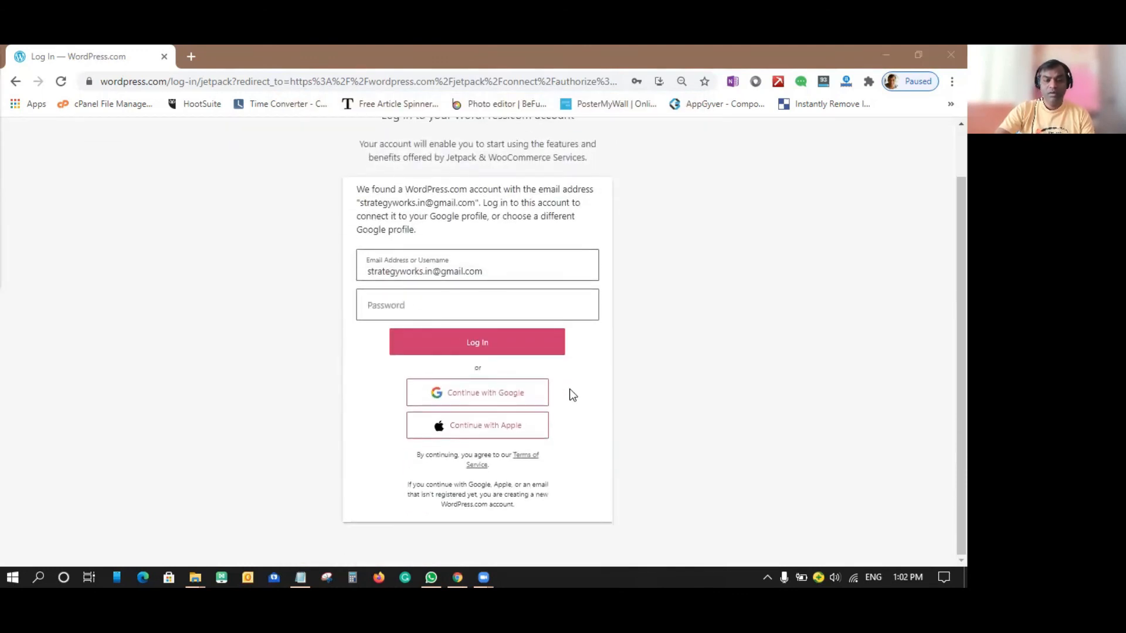
{"action": "left_click", "coordinate": [477, 346]}
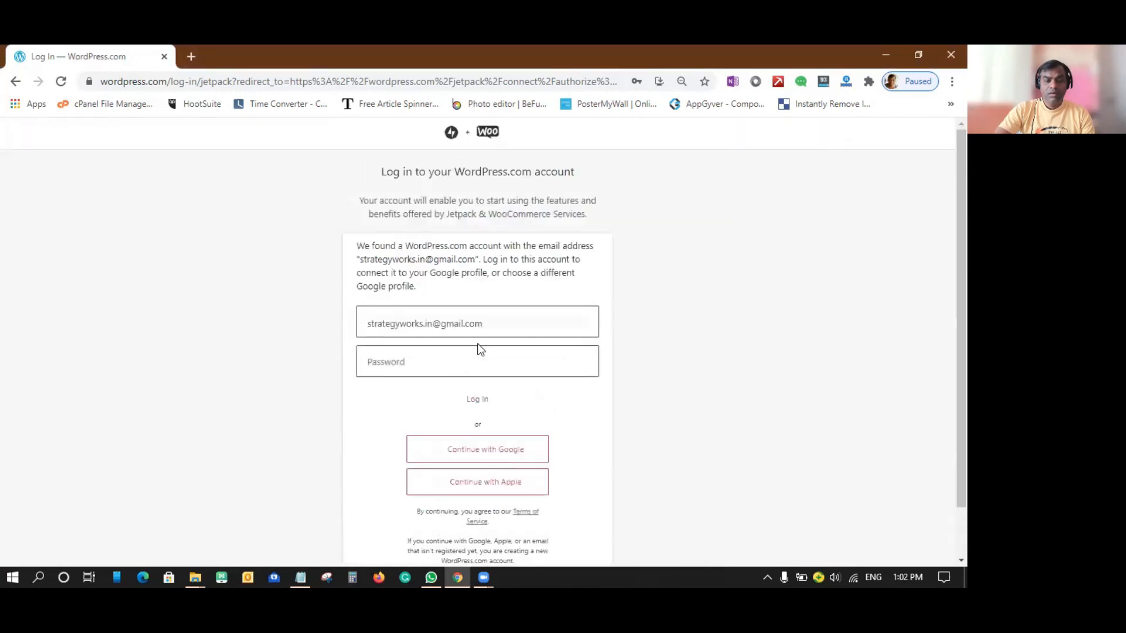
{"action": "left_click", "coordinate": [444, 359]}
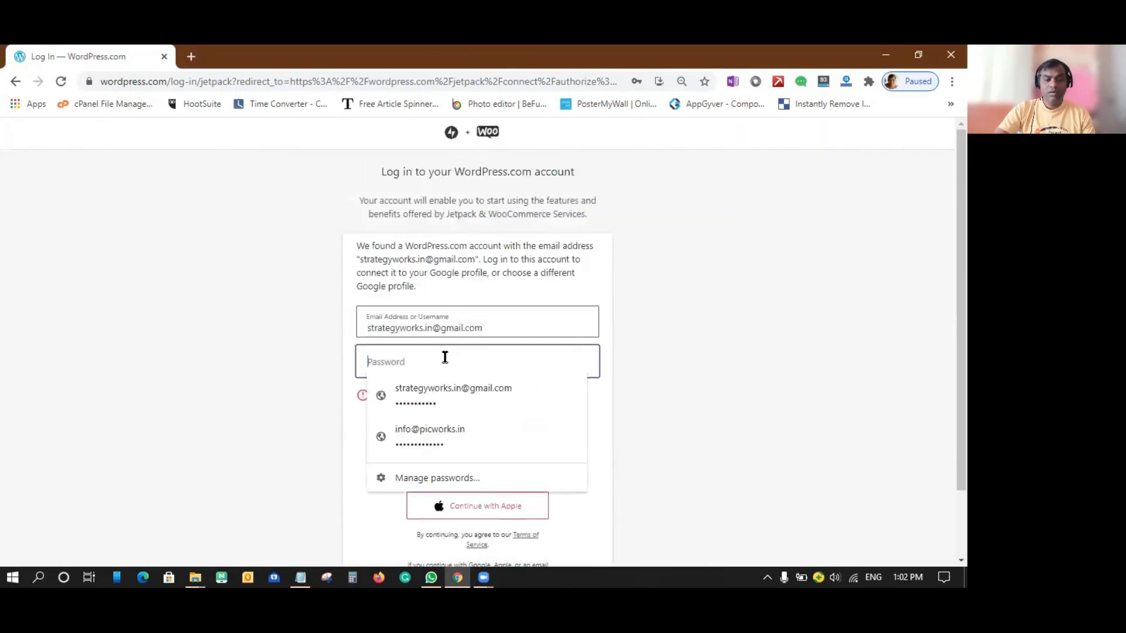
{"action": "left_click", "coordinate": [442, 390]}
{"action": "left_click", "coordinate": [463, 399]}
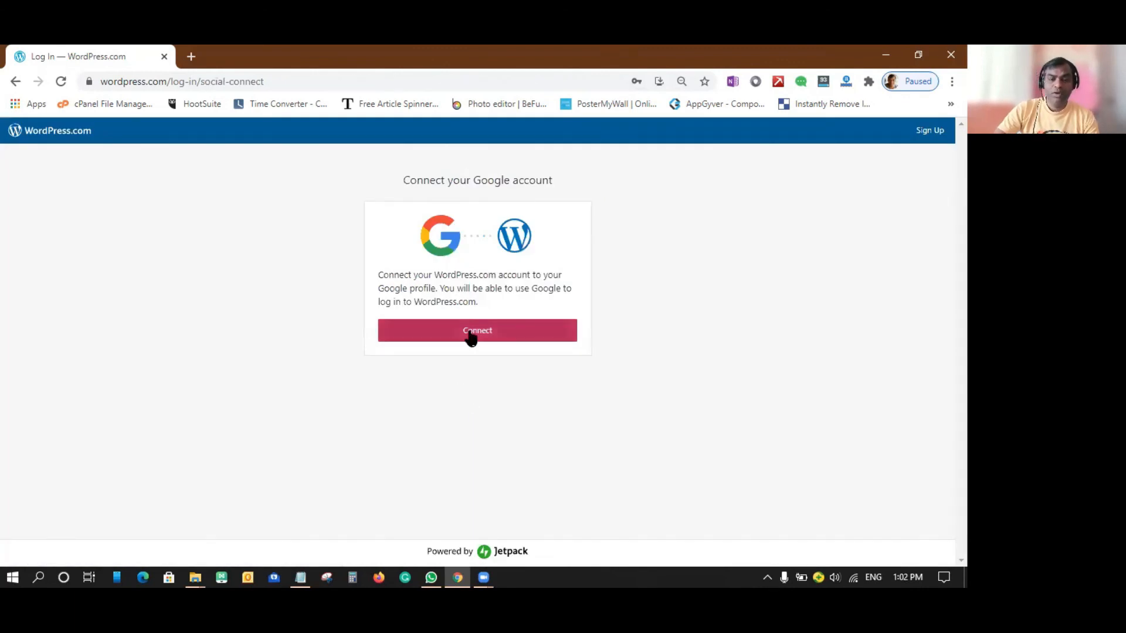
{"action": "left_click", "coordinate": [470, 332]}
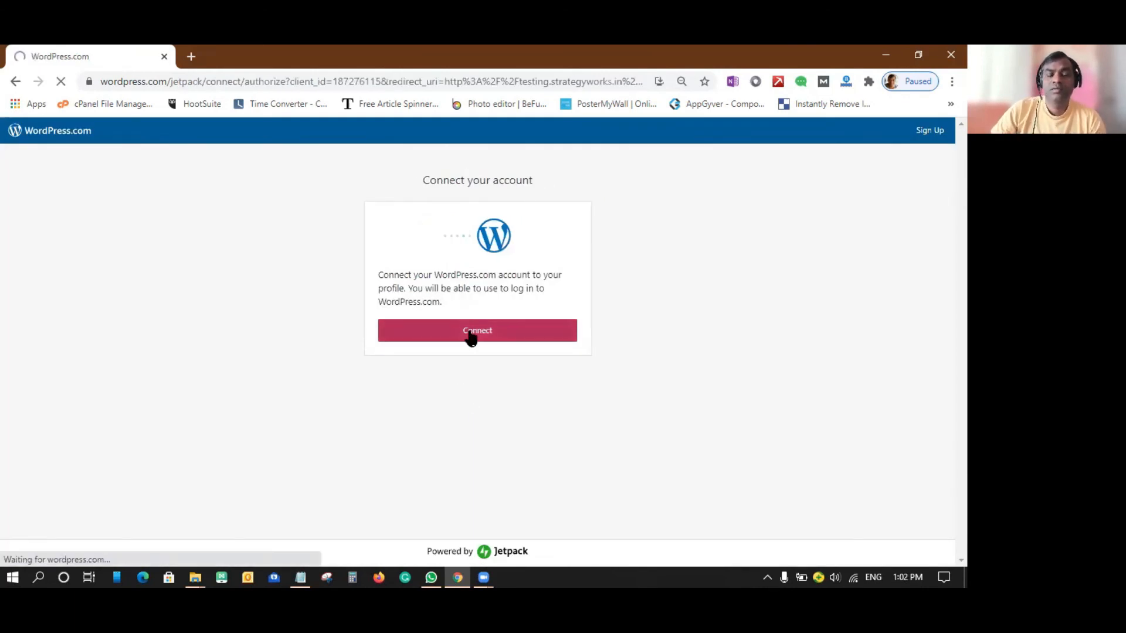